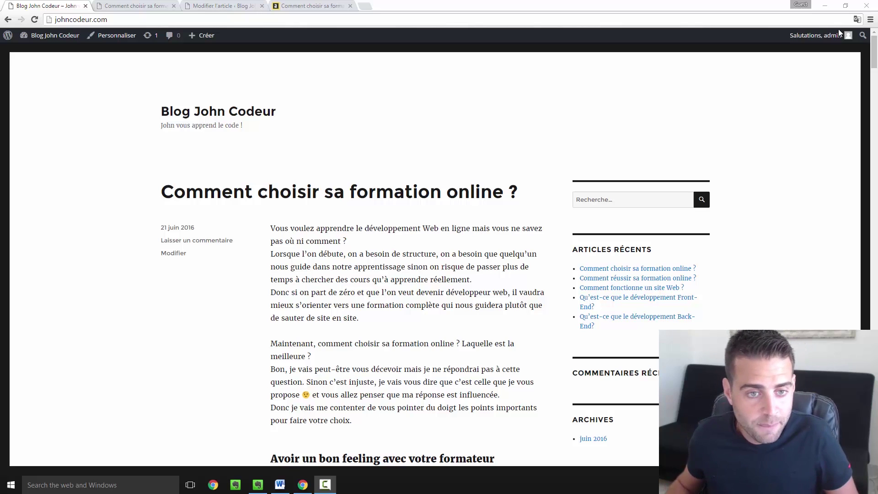
Step: Open the article "Comment choisir sa formation online ?" for editing from the list of all articles
click(235, 5)
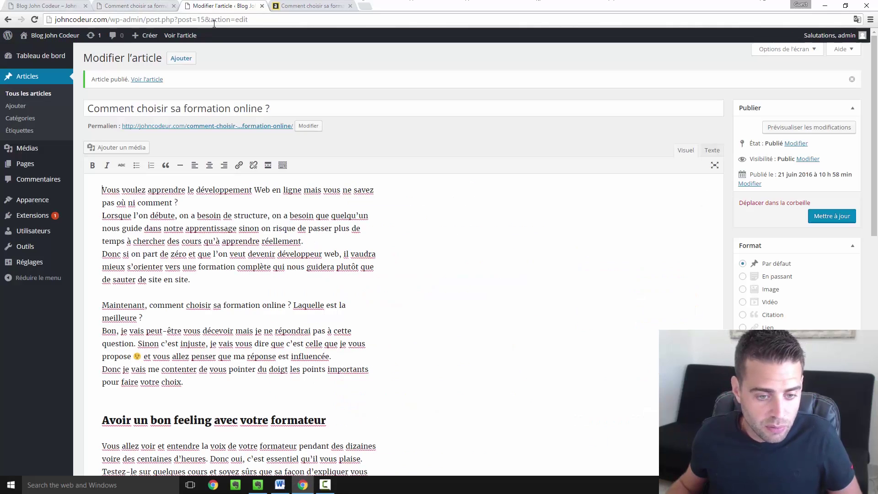
click(34, 96)
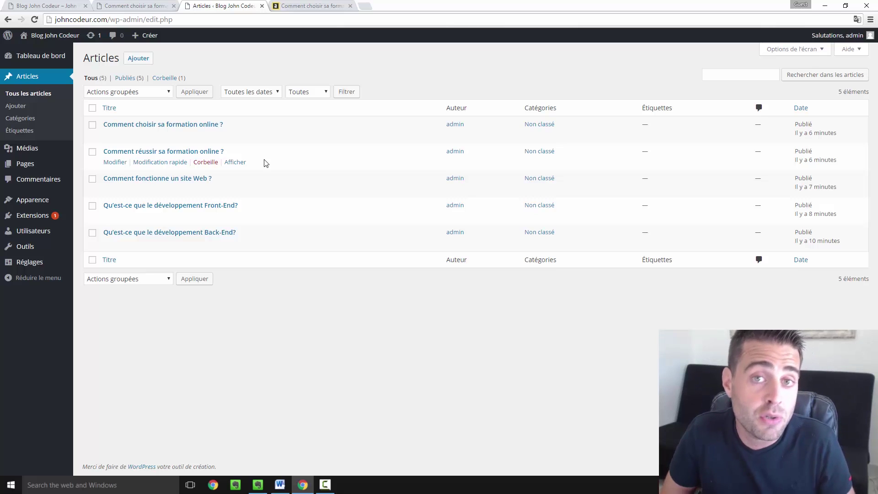
click(187, 128)
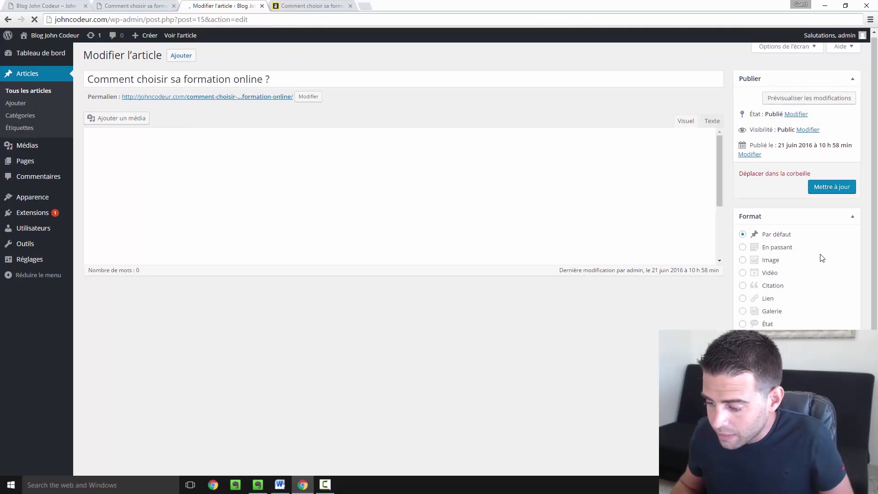
Step: Add a new category named "astuces" without a parent to the article being edited
scroll(820, 256, down, 4)
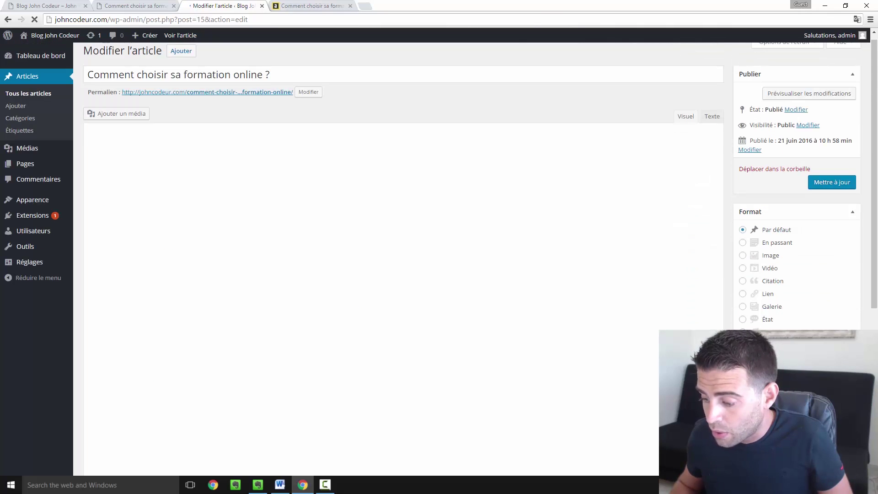
scroll(778, 310, down, 6)
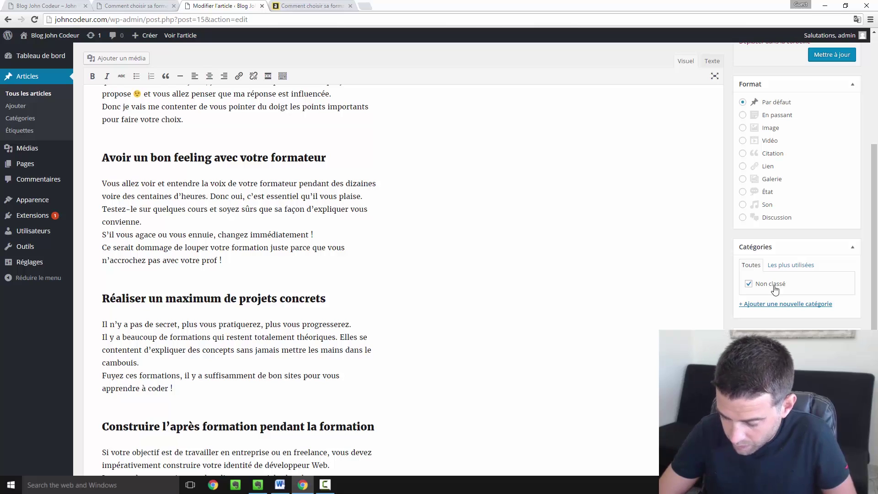
key(ctrl+plus)
scroll(777, 289, down, 5)
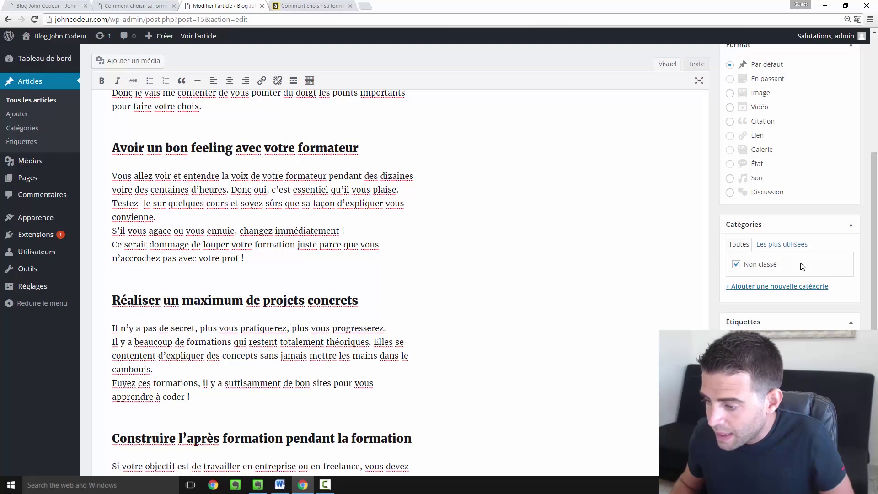
click(787, 286)
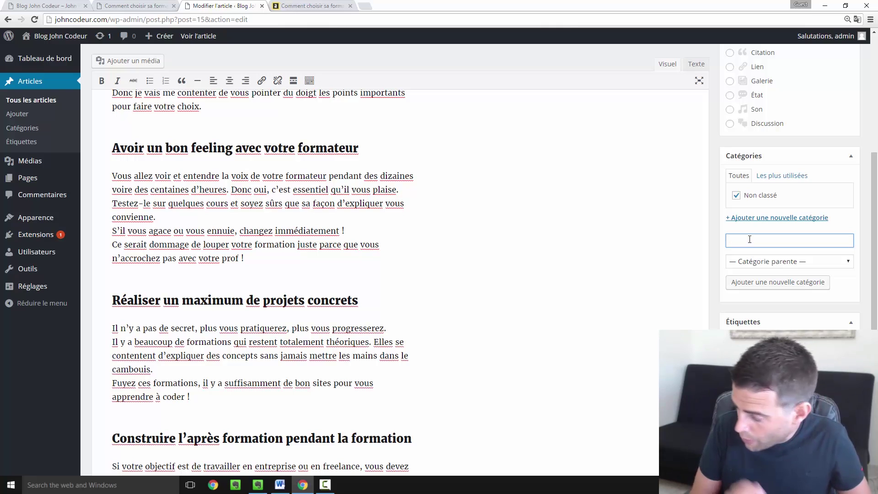
text(tuces)
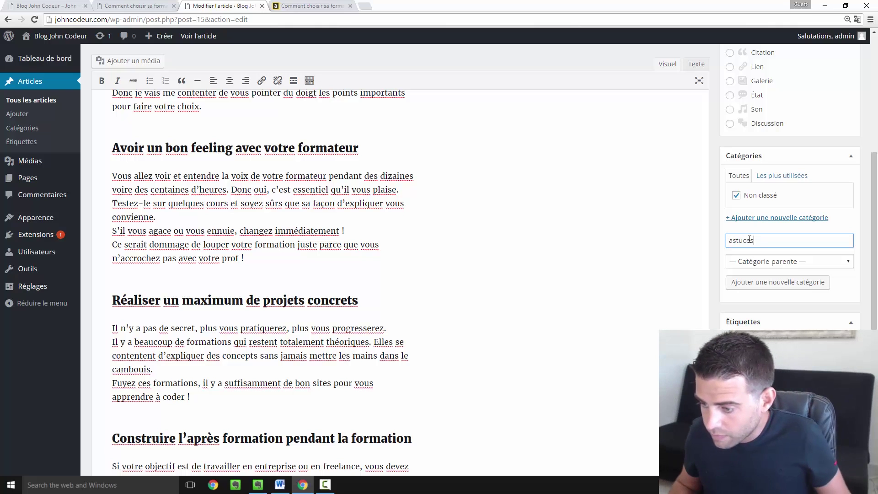
click(785, 267)
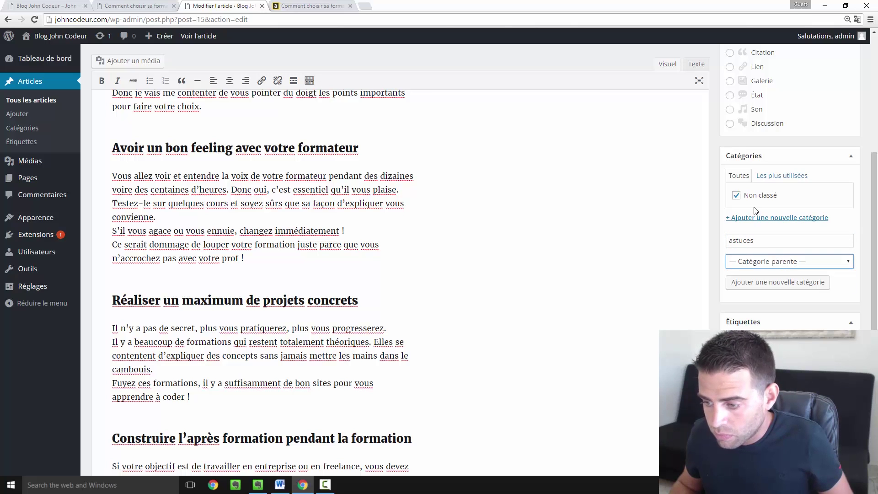
click(765, 283)
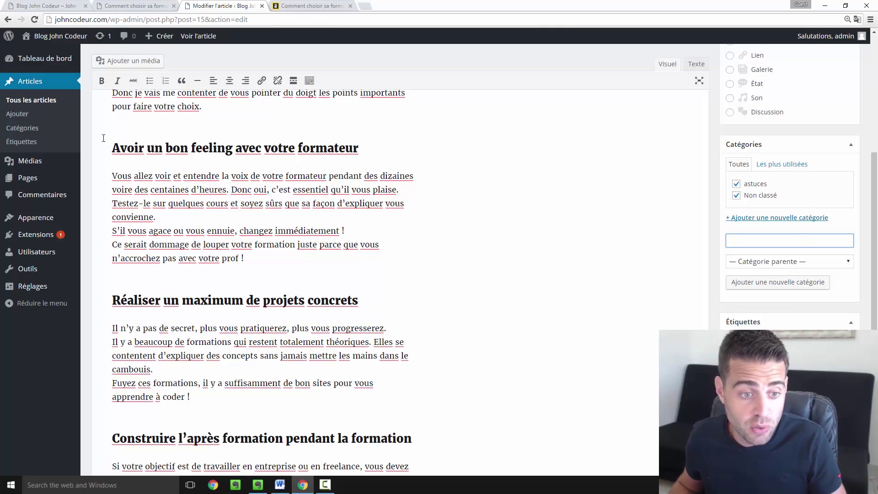
Step: Open the article categories management page in a new browser tab and show it
scroll(137, 146, up, 1)
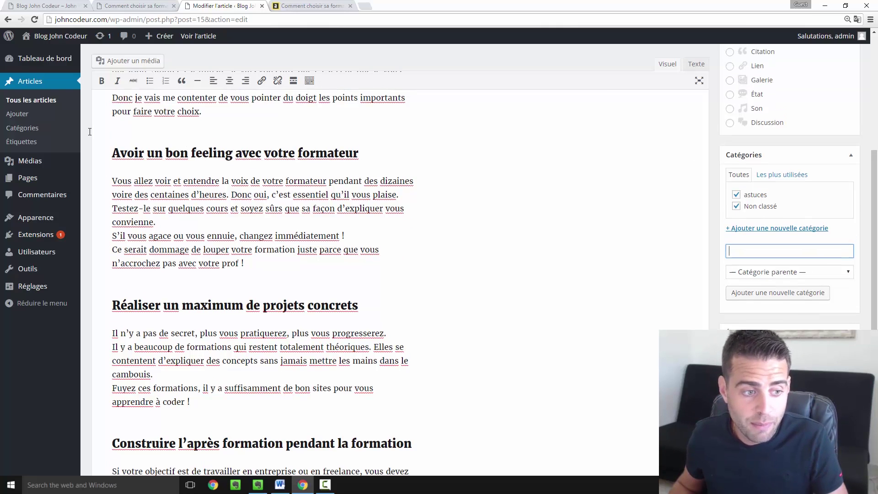
right_click(27, 133)
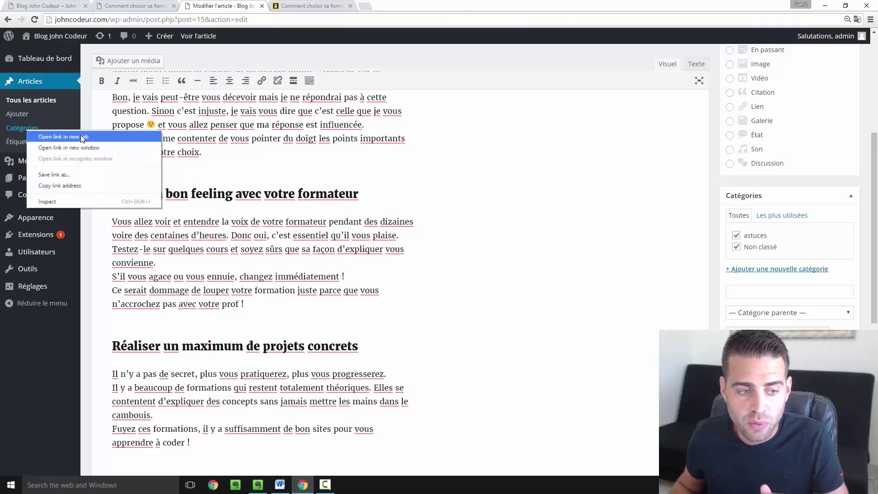
click(83, 137)
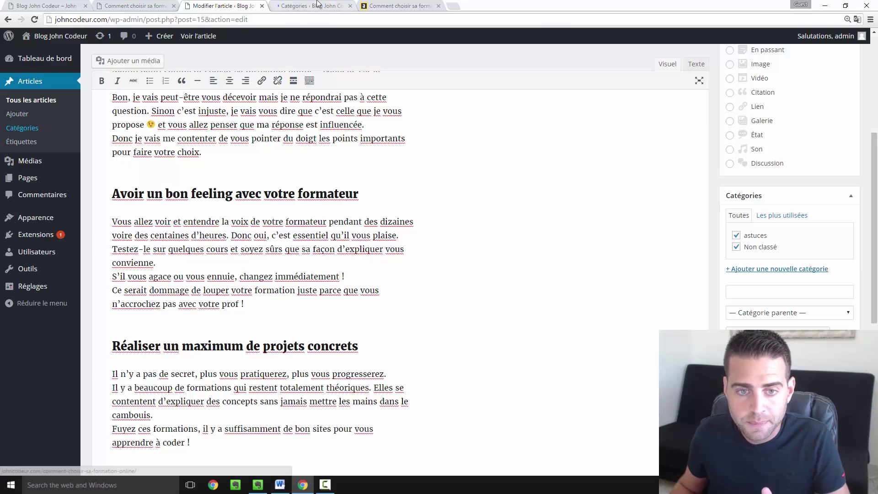
click(319, 5)
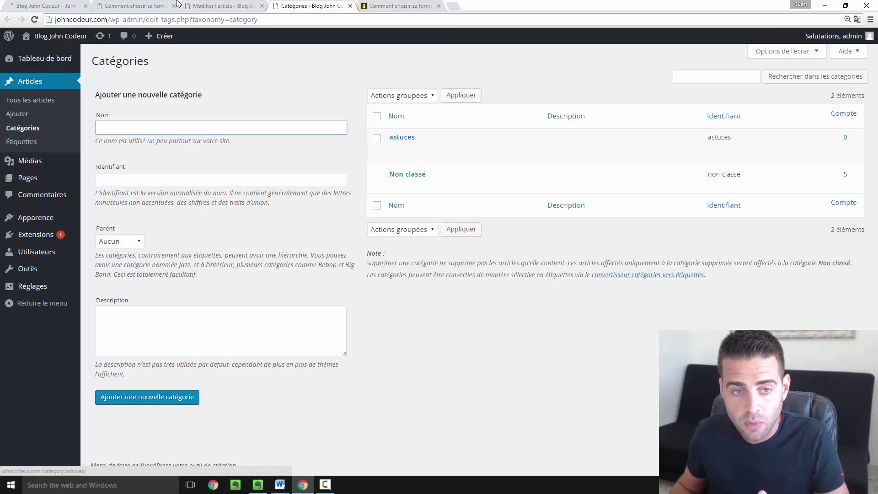
Step: Remove the "Non classé" category from the article "Comment choisir sa formation online ?" and update the article
click(215, 5)
click(736, 247)
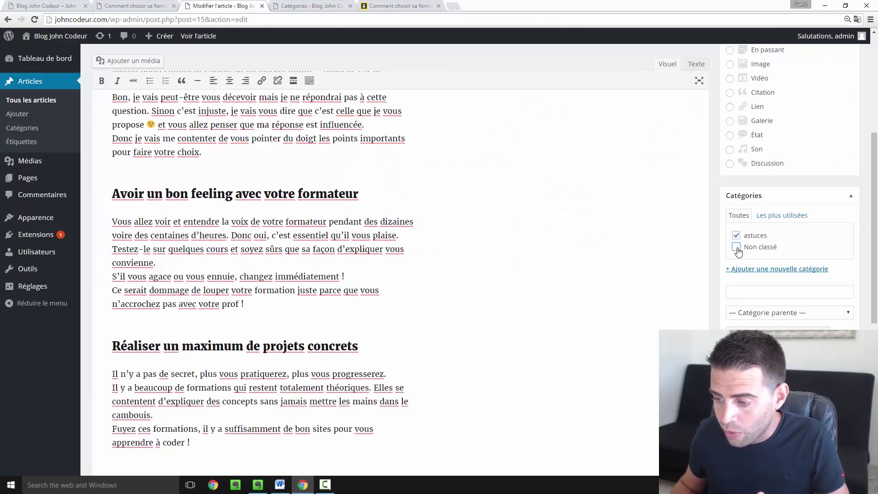
scroll(736, 274, up, 1)
scroll(759, 202, down, 2)
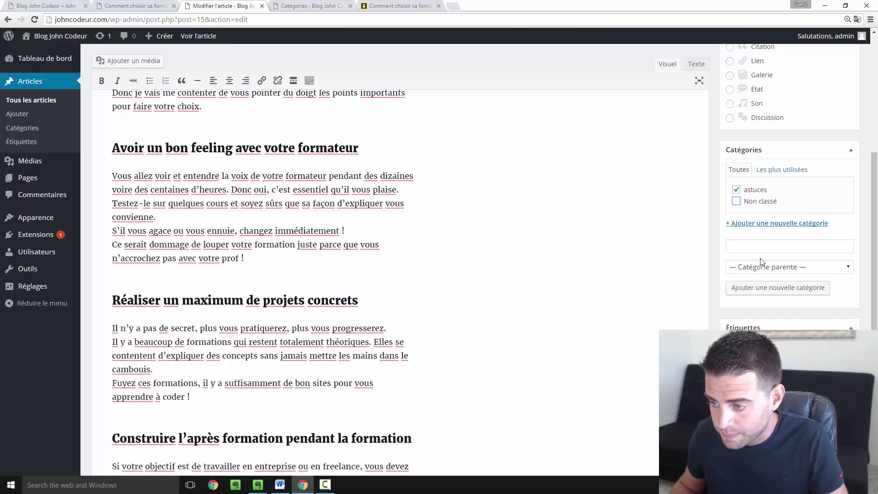
scroll(772, 235, up, 6)
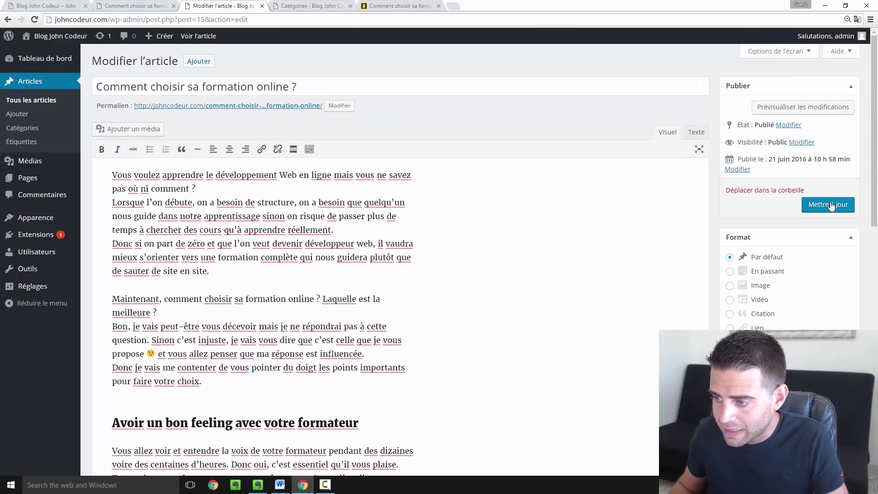
click(809, 207)
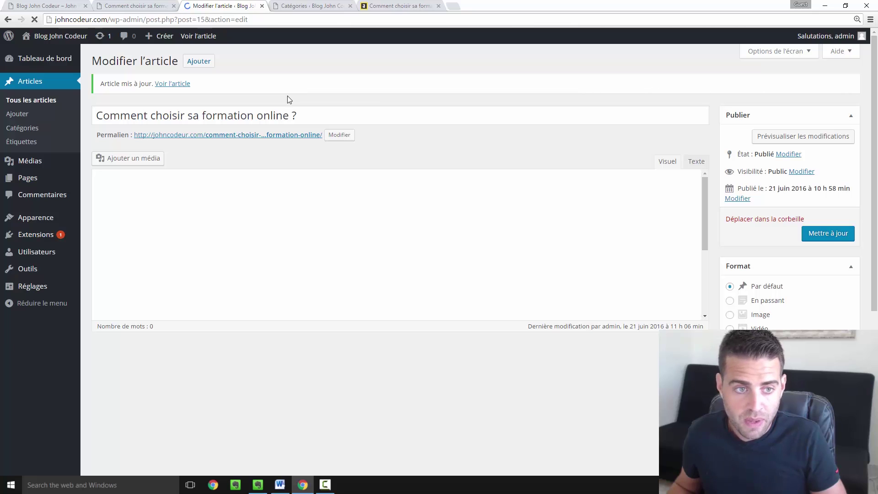
Step: Quick-edit "Comment réussir sa formation online ?" in the article list, replacing the category "Non classé" with "astuces", and update it
click(22, 100)
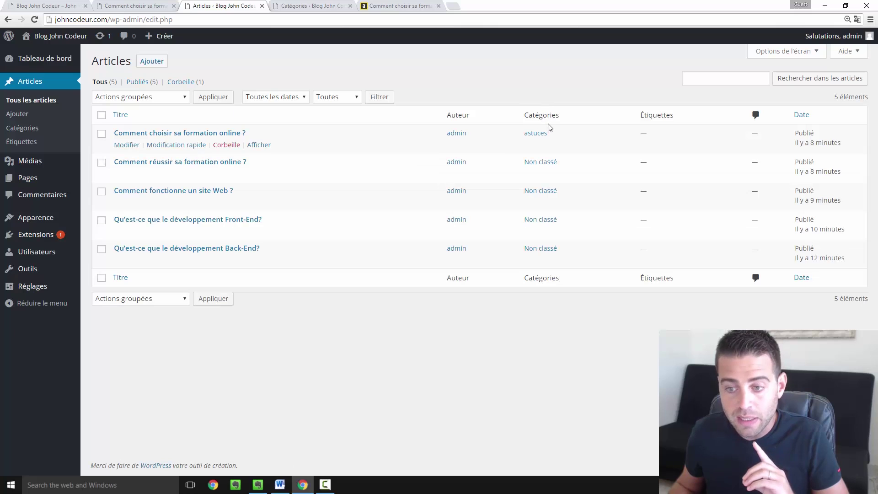
mouse_move(552, 128)
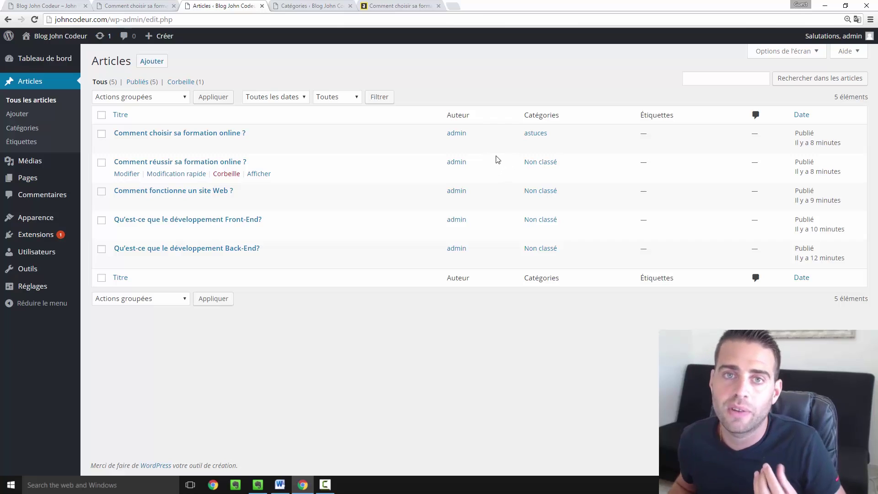
click(178, 179)
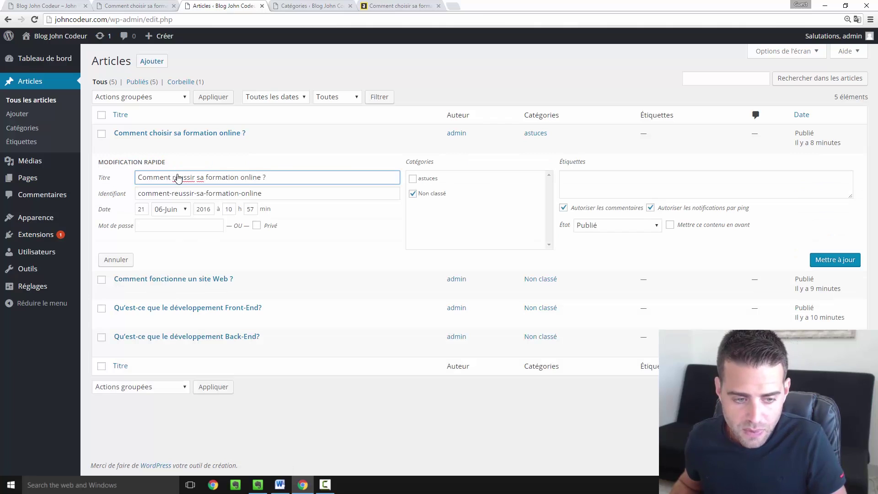
click(415, 180)
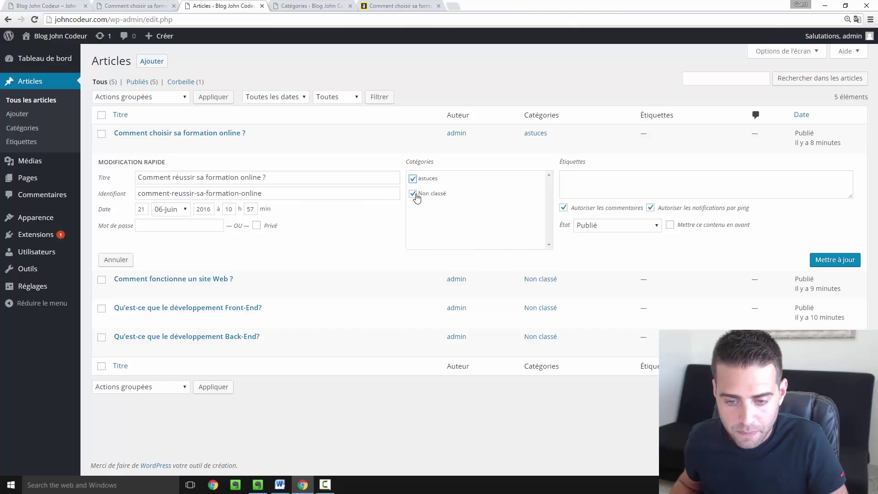
click(414, 194)
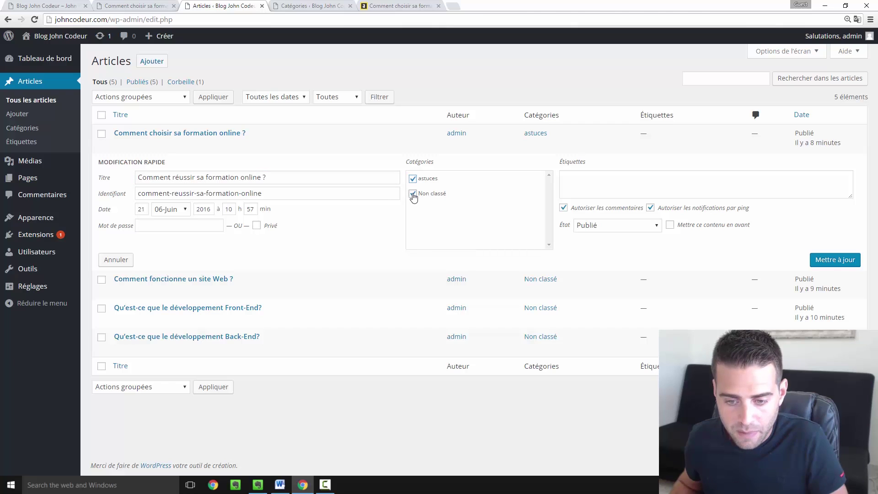
click(820, 258)
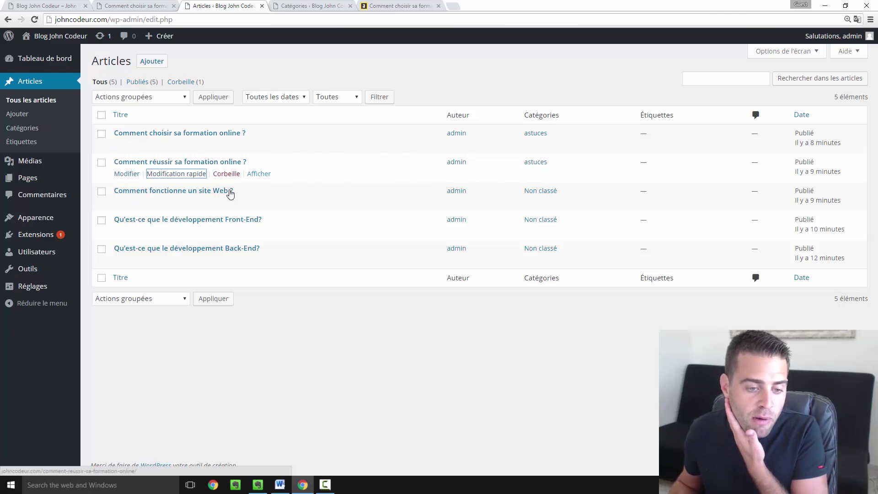
Step: Create a top-level category named "cours" on the categories management page
right_click(210, 192)
click(240, 197)
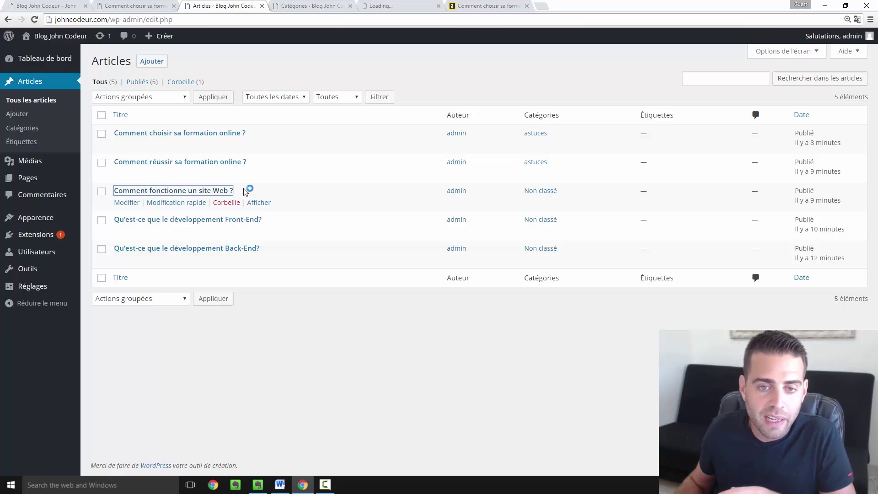
click(310, 6)
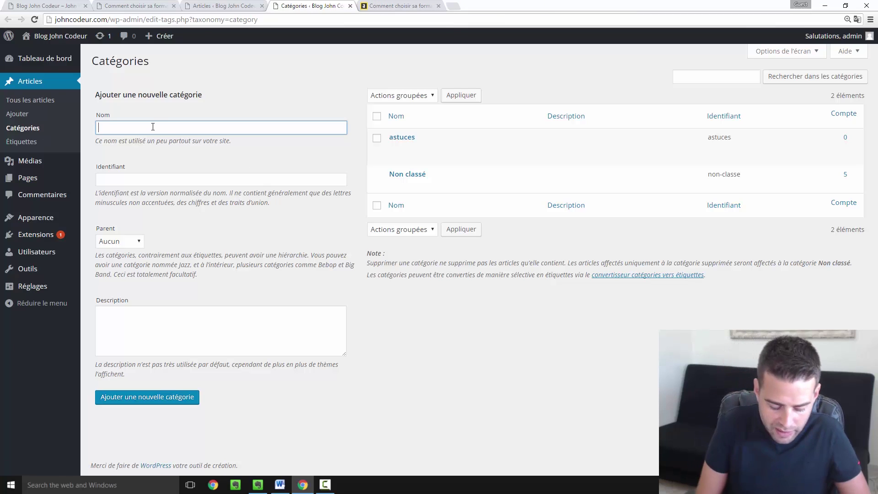
text(cou)
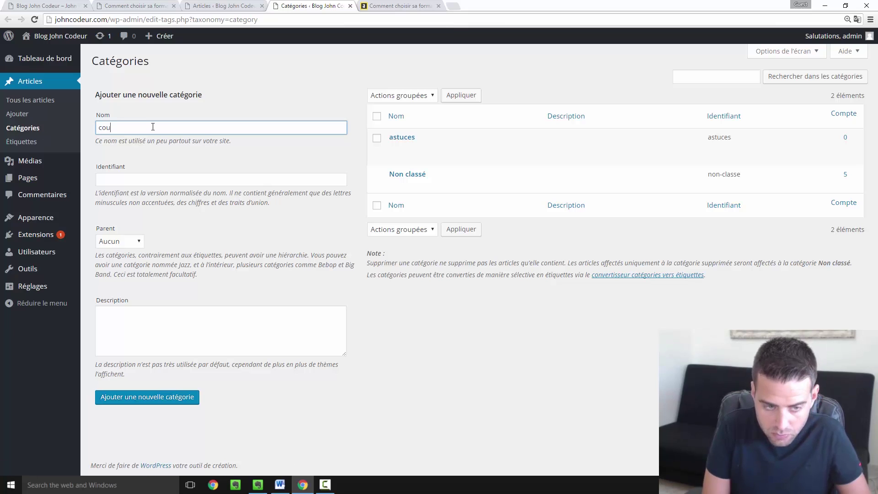
text(rs)
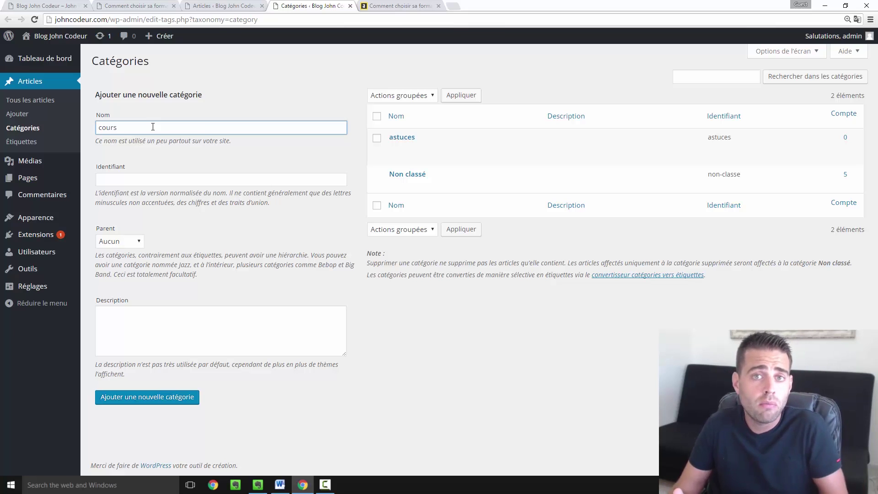
click(160, 401)
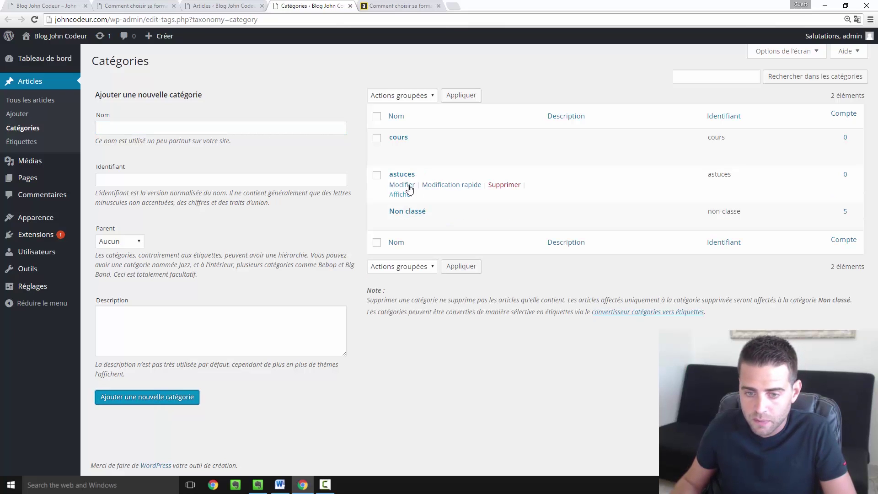
Step: Create a category named "intro au web" as a subcategory of "cours"
mouse_move(413, 196)
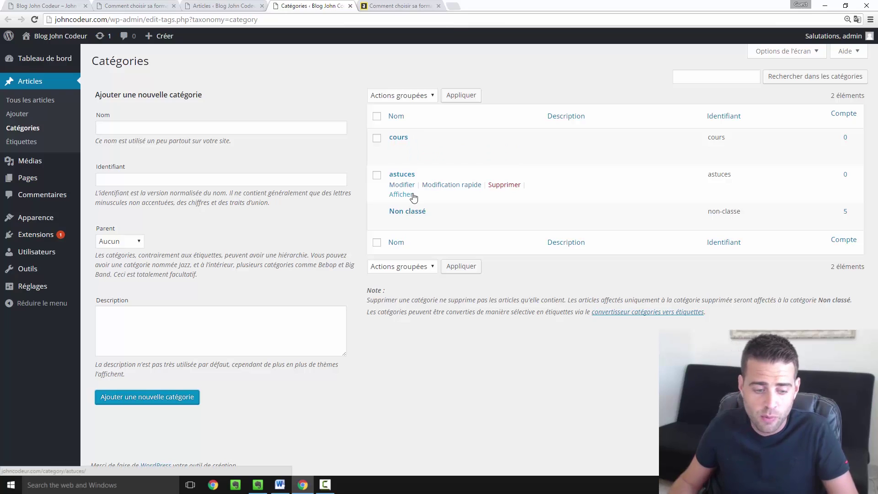
mouse_move(412, 163)
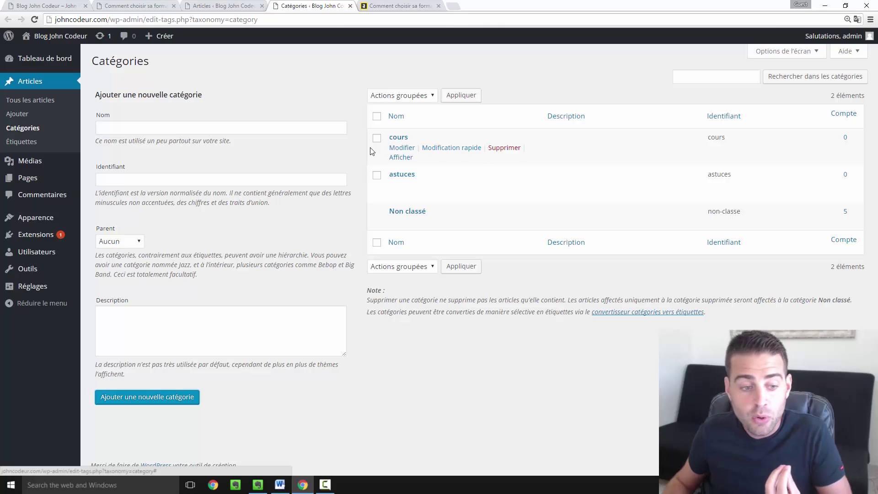
click(162, 131)
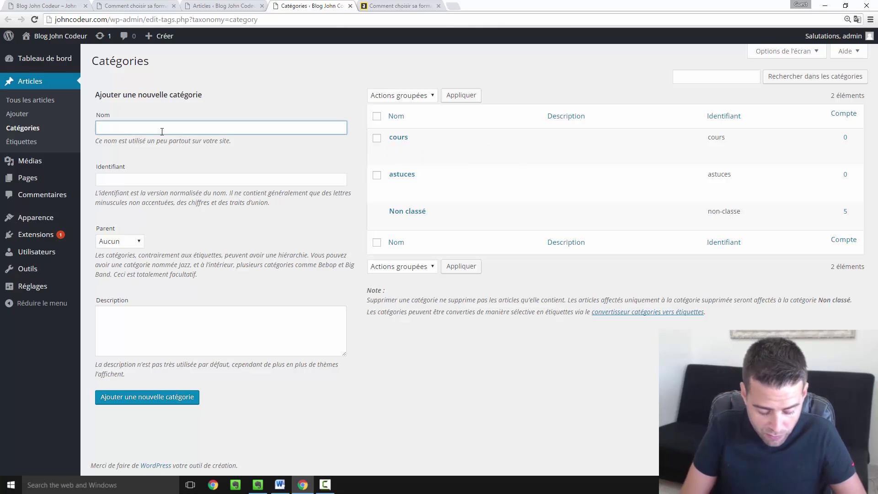
text(intro)
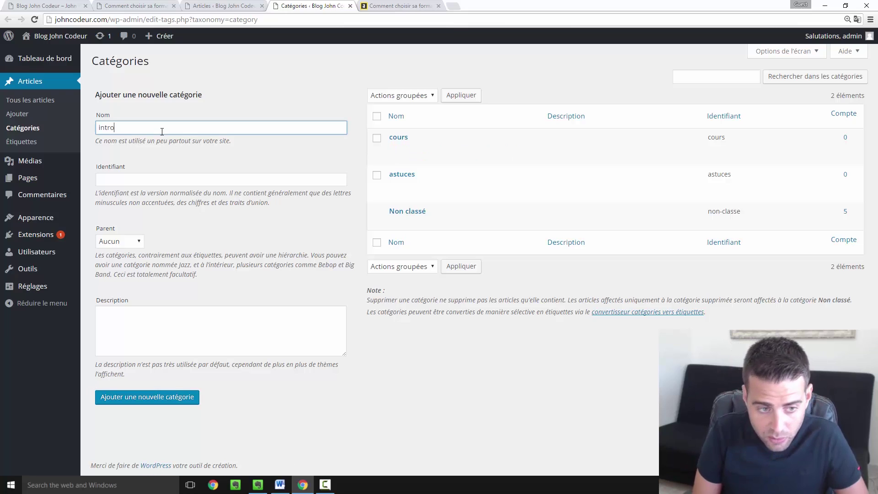
text( au web)
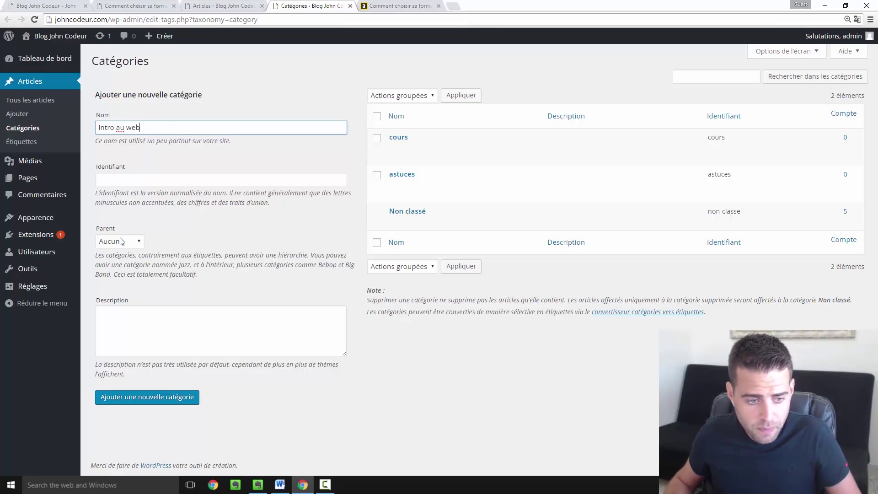
click(132, 242)
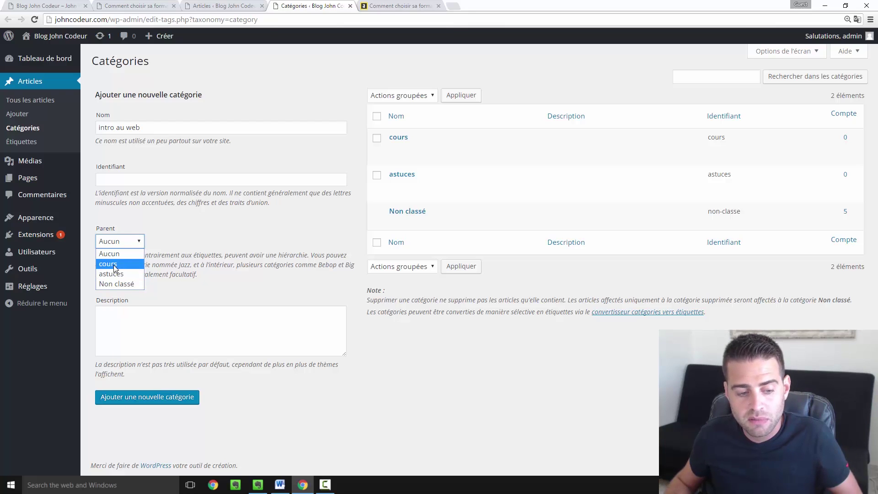
click(113, 264)
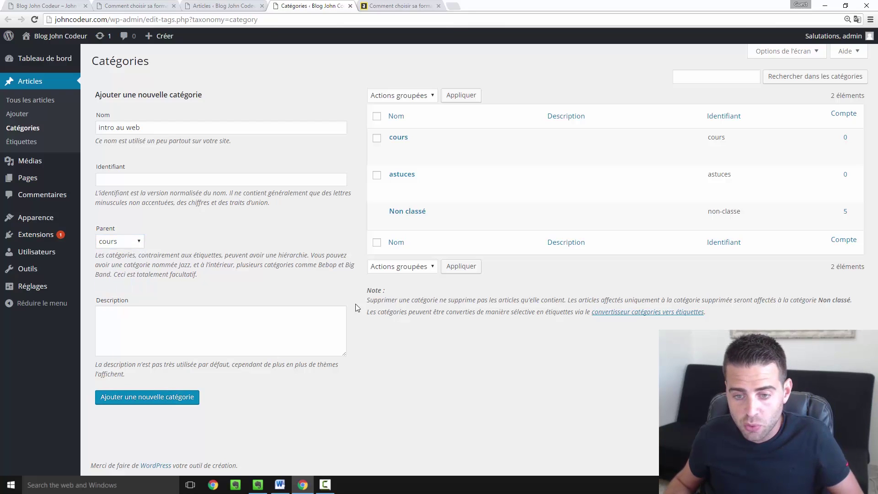
mouse_move(463, 227)
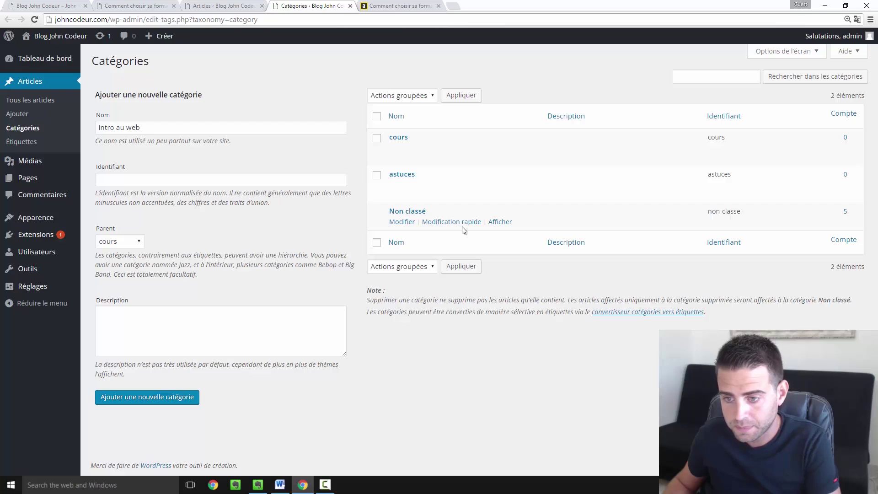
click(162, 401)
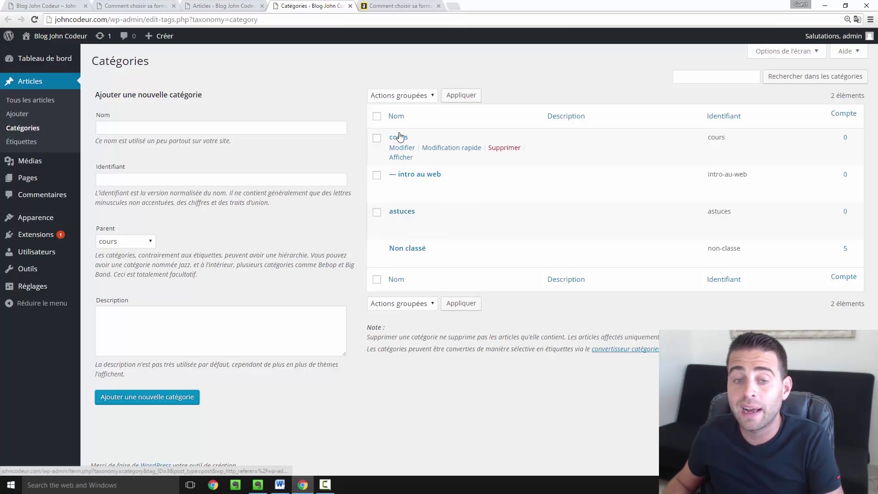
Step: Refresh the article list and quick-edit "Comment fonctionne un site Web ?", replacing the category "Non classé" with "intro au web", and update it
click(219, 6)
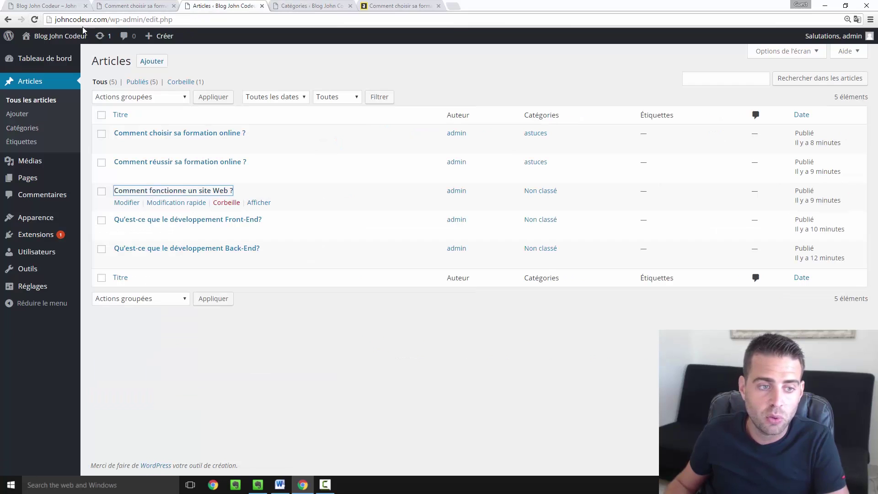
click(34, 19)
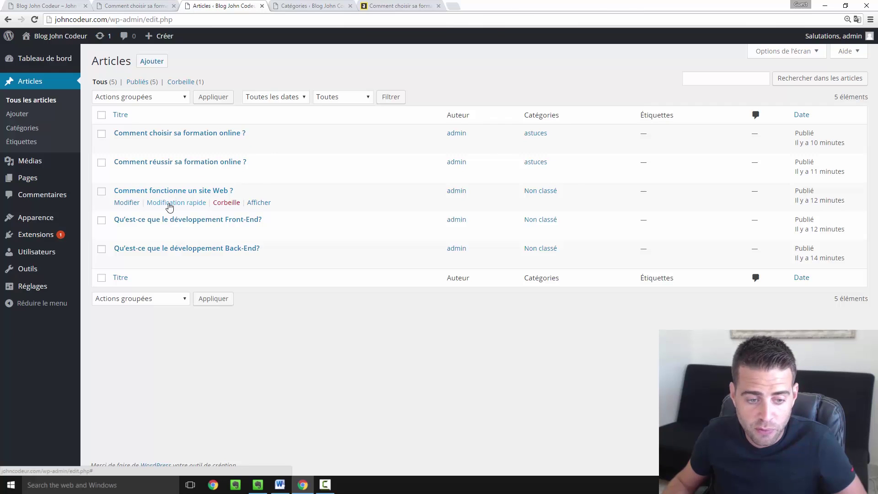
click(170, 202)
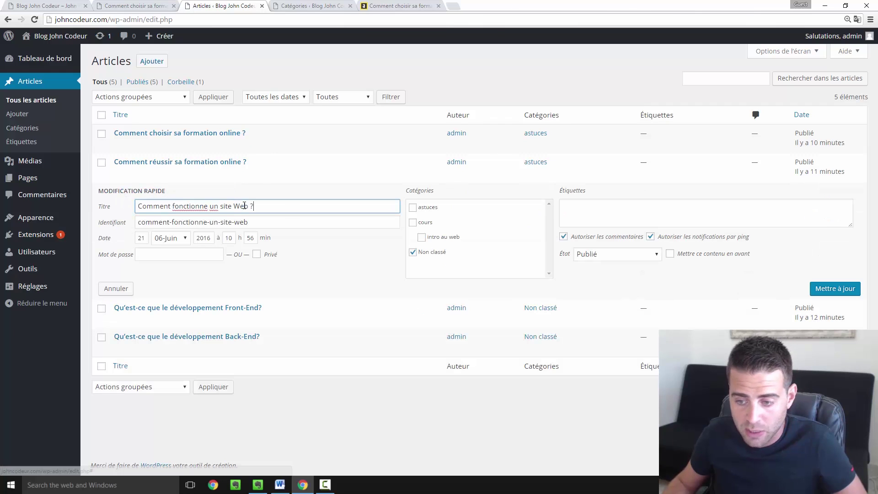
click(421, 237)
click(413, 252)
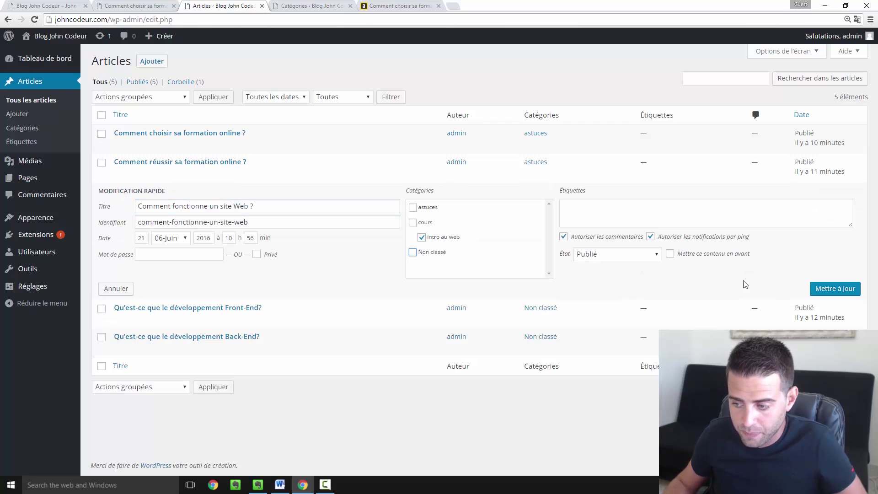
click(835, 289)
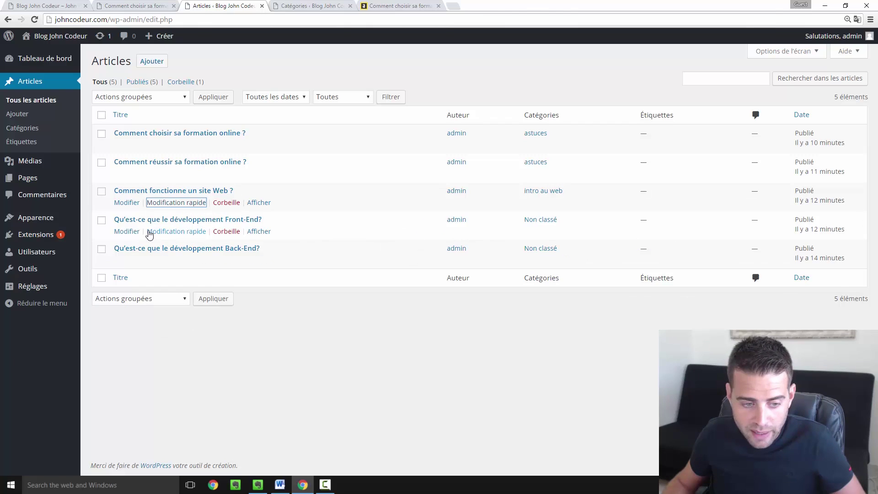
Step: Quick-edit "Qu'est-ce que le développement Front-End?", replacing the category "Non classé" with "intro au web", and update it
click(178, 232)
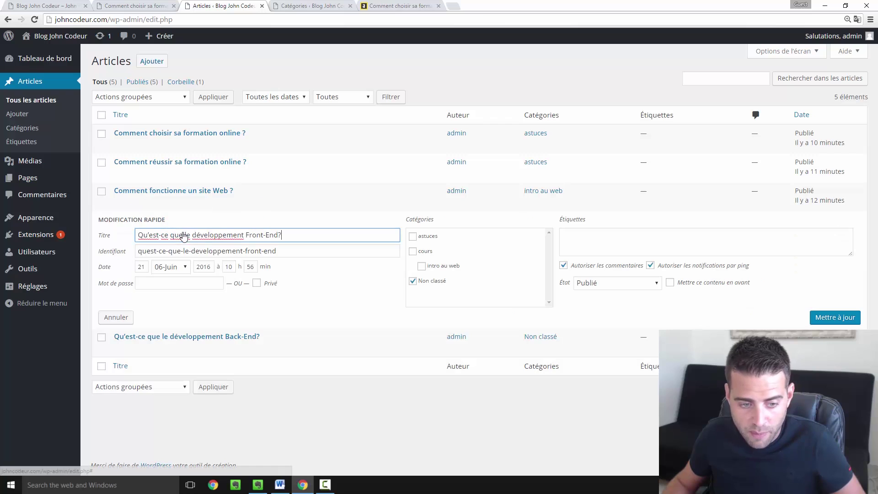
click(421, 266)
click(412, 281)
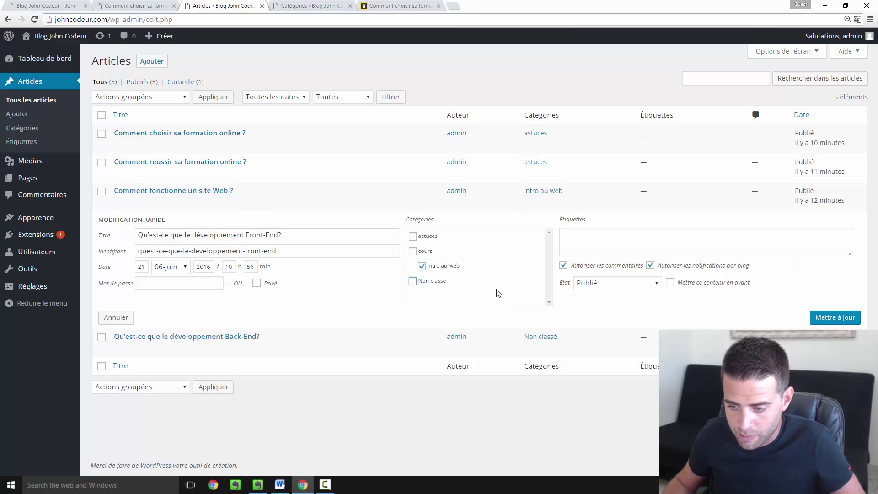
click(833, 317)
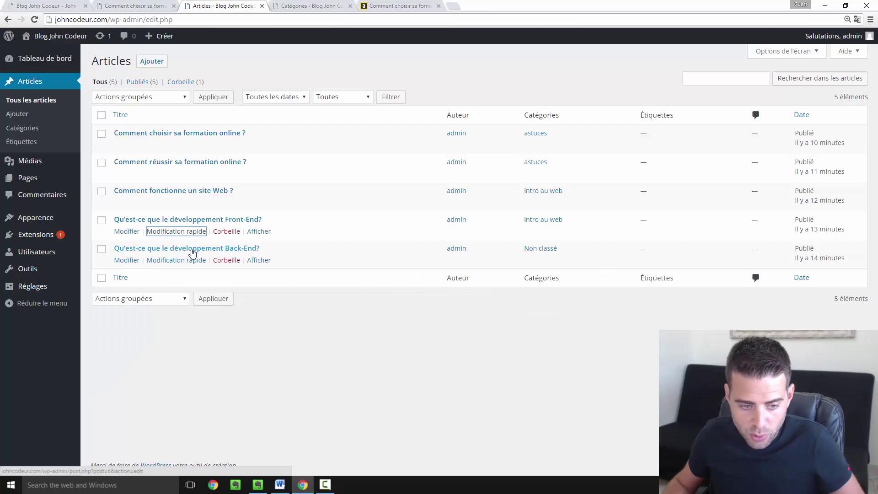
Step: Quick-edit "Qu'est-ce que le développement Back-End?", replacing the category "Non classé" with "intro au web", and update it
click(183, 260)
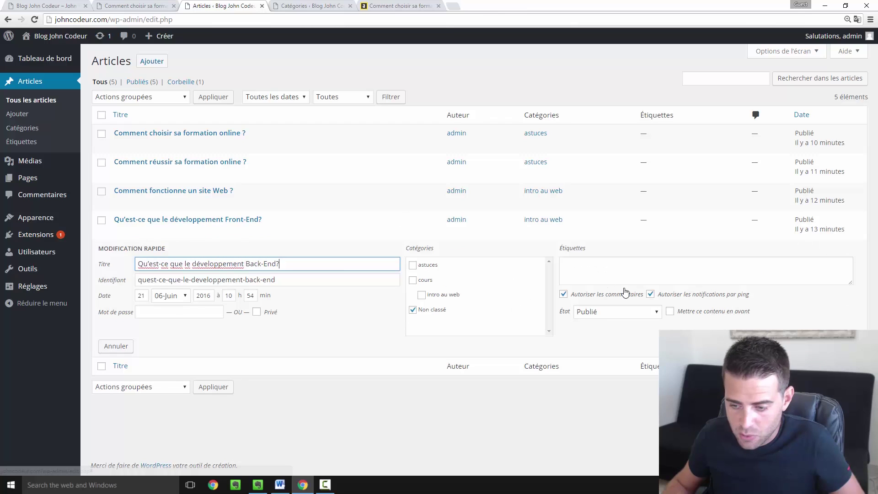
click(421, 295)
click(412, 309)
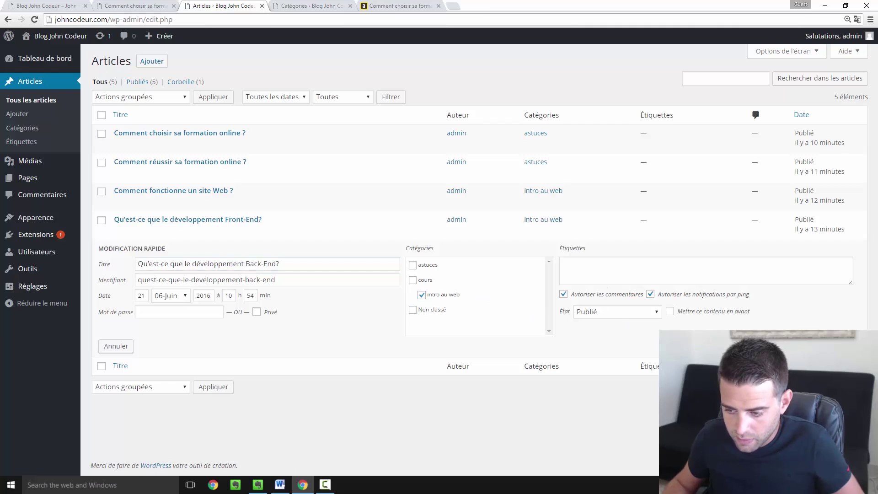
click(842, 345)
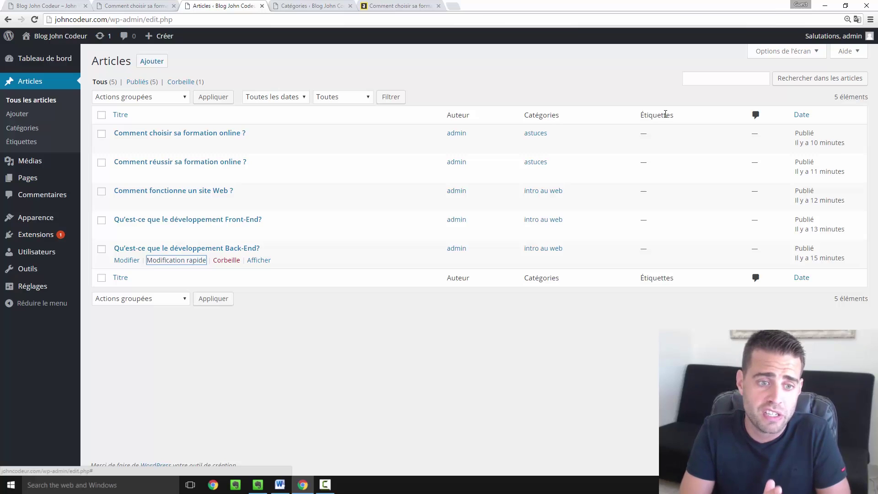
Step: Open the article "Comment choisir sa formation online ?" in the full editor and go to its empty tags field
click(194, 135)
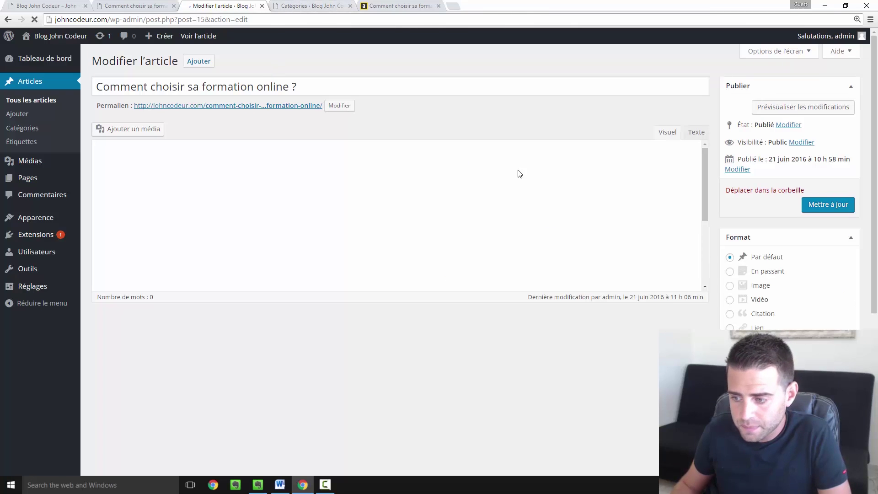
scroll(771, 266, down, 5)
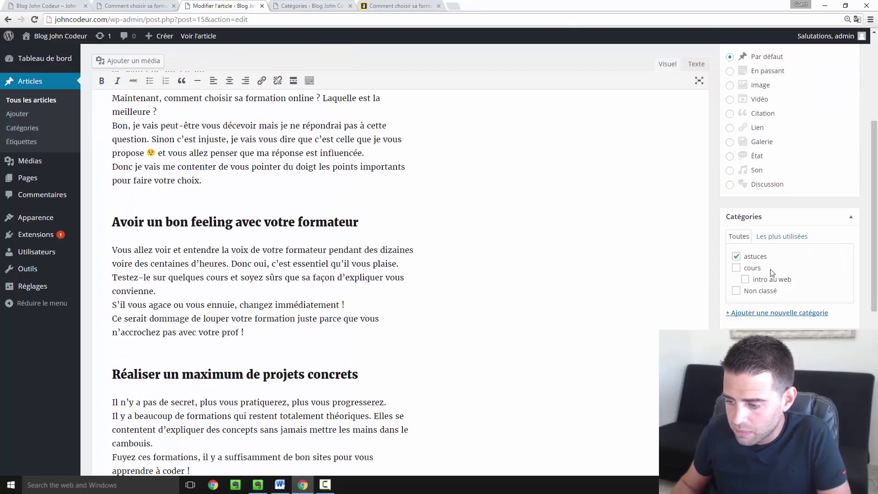
scroll(772, 273, down, 4)
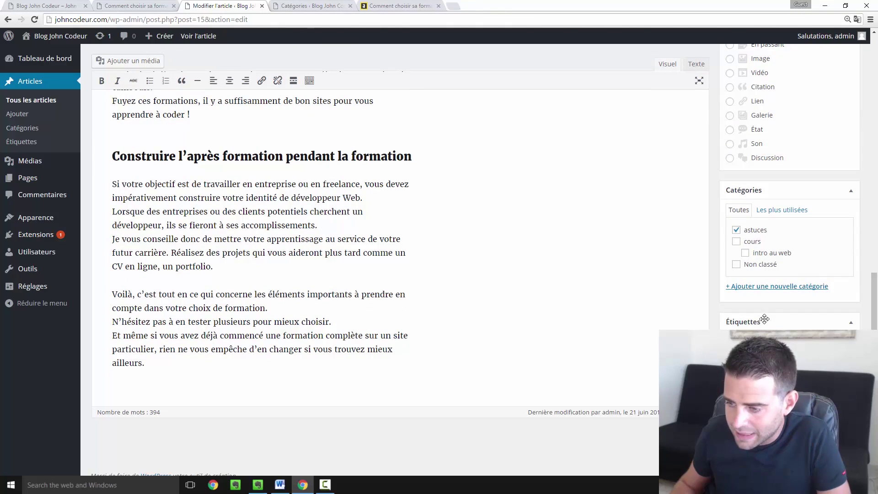
key(ctrl+minus)
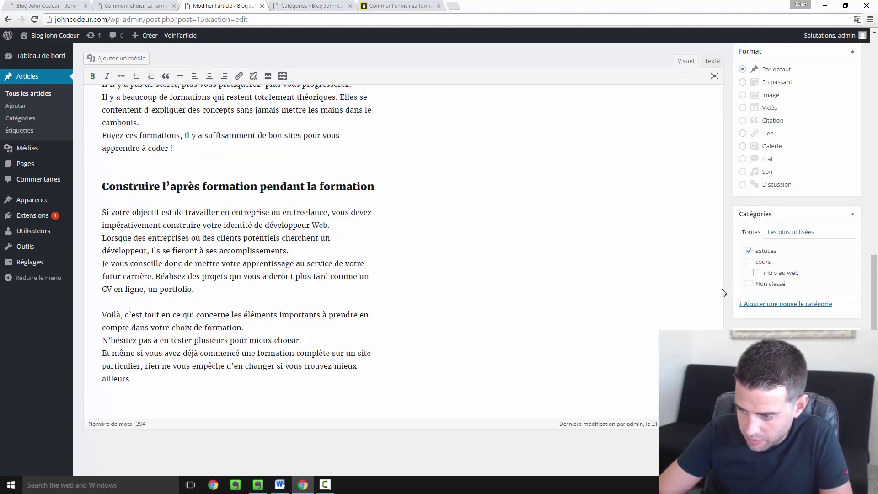
scroll(724, 293, up, 15)
scroll(782, 291, down, 10)
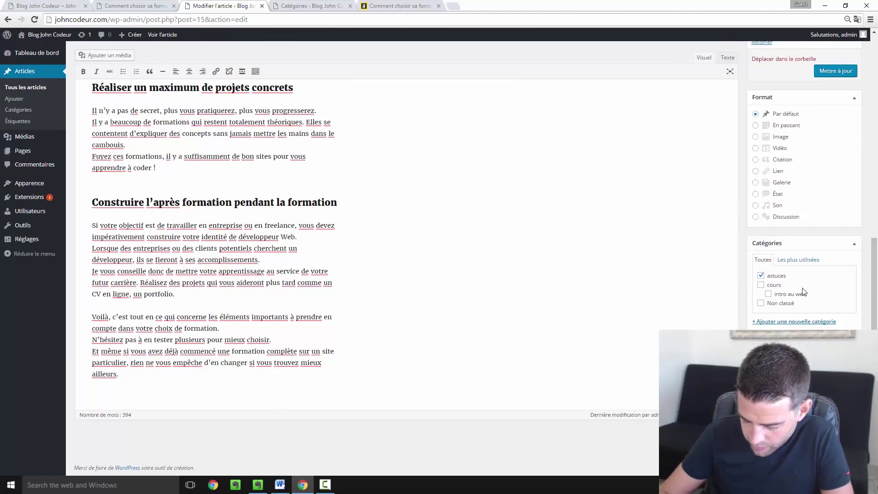
key(ctrl+plus)
key(ctrl+plus)
key(ctrl+plus)
key(ctrl+plus)
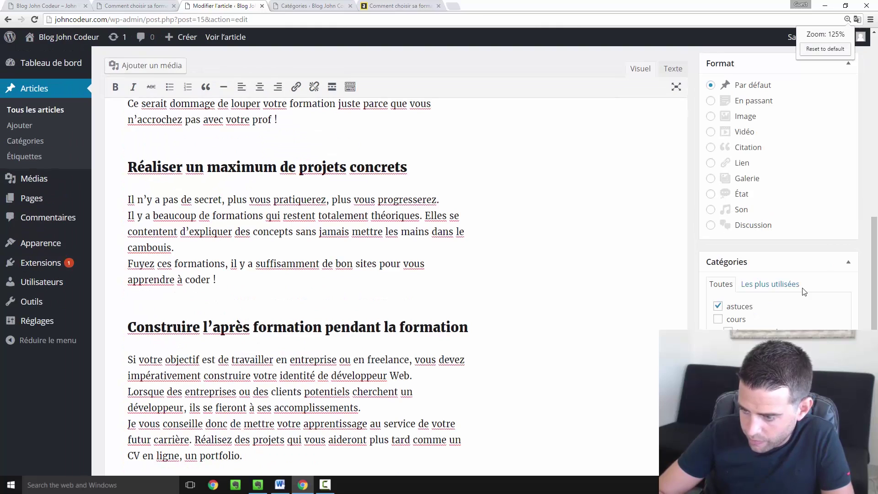
scroll(804, 291, down, 6)
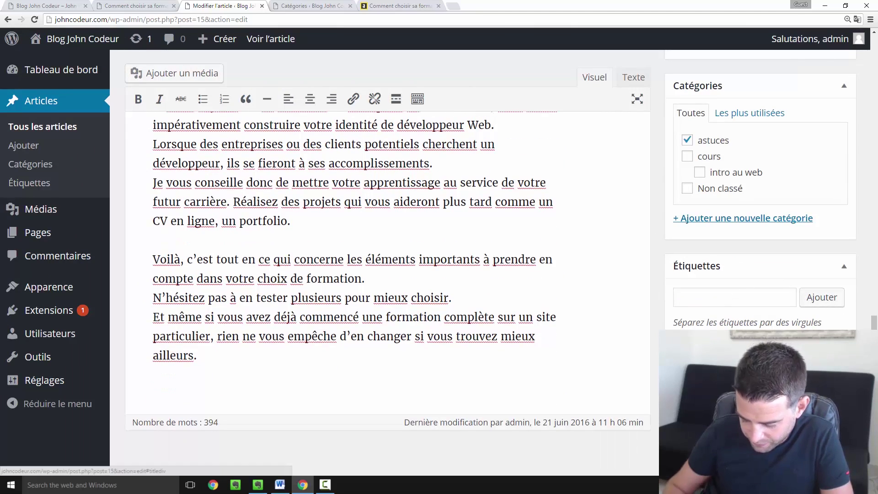
key(ctrl+plus)
key(ctrl+plus)
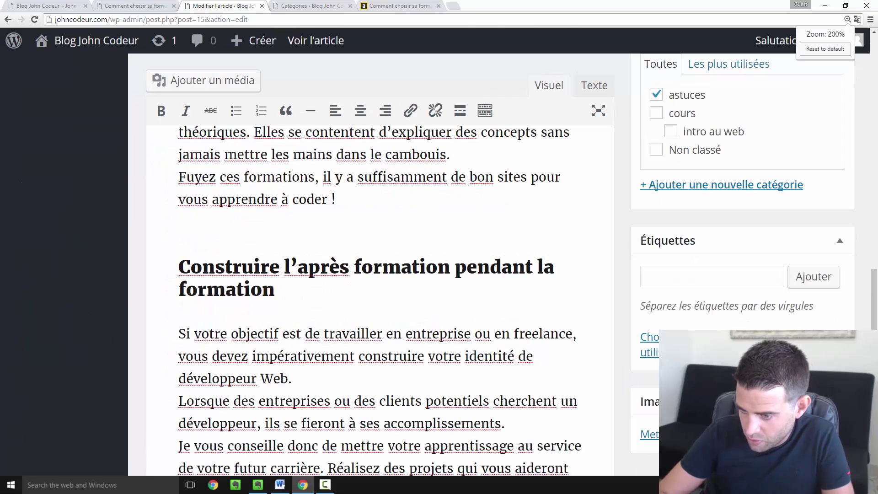
scroll(558, 118, down, 5)
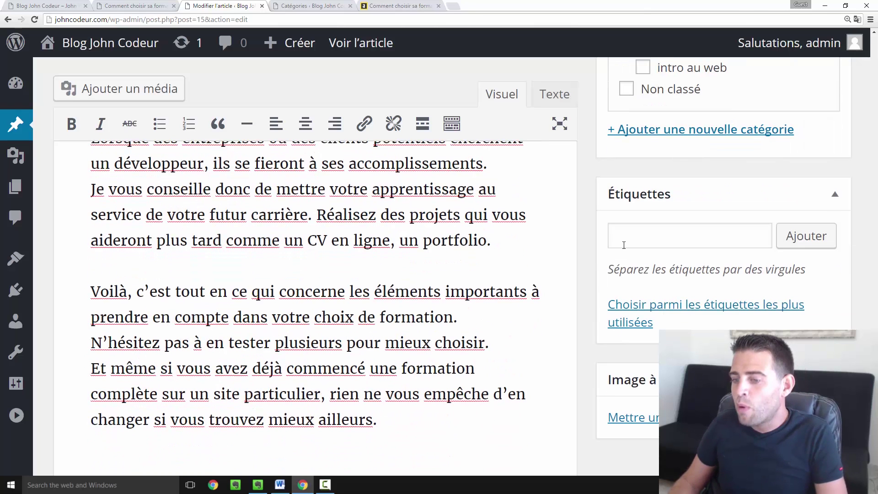
click(632, 235)
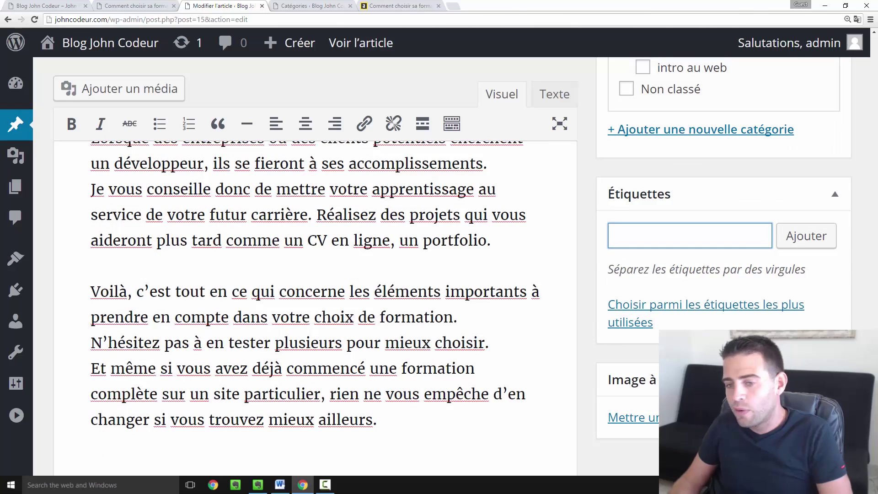
Step: Add the tag "formation online" to the article "Comment choisir sa formation online ?"
scroll(218, 188, up, 10)
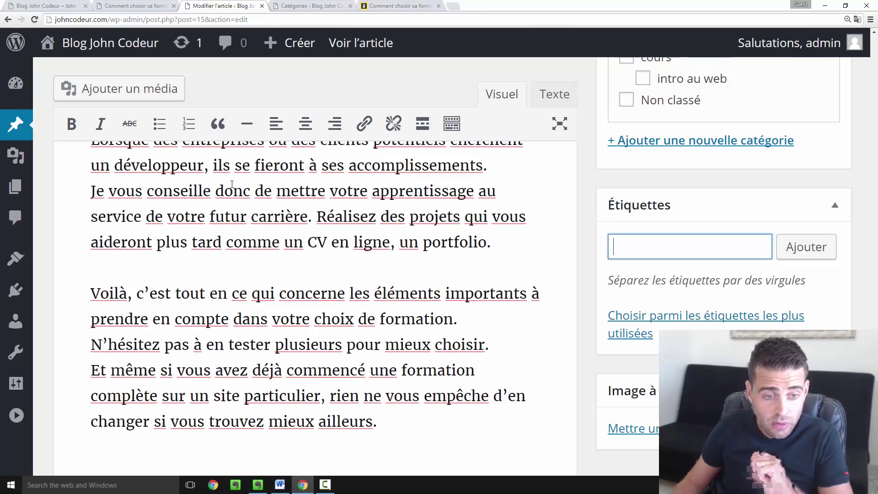
scroll(236, 199, up, 10)
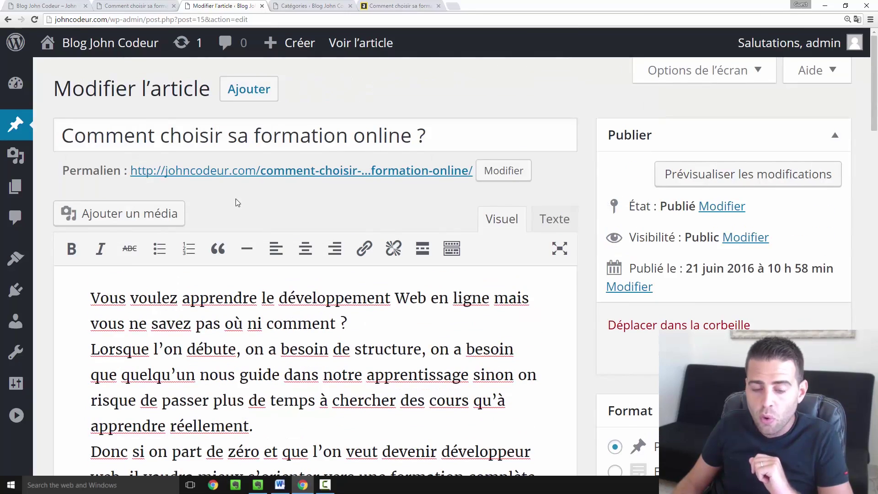
scroll(237, 198, down, 5)
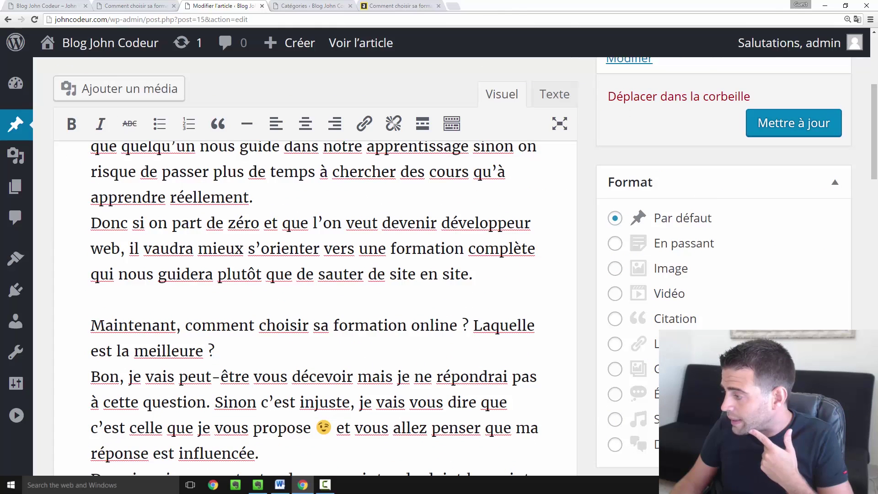
scroll(676, 308, down, 10)
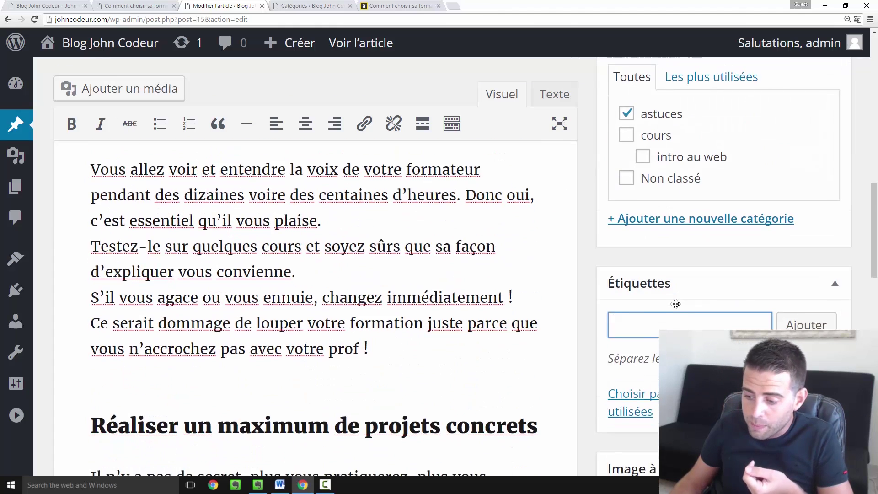
scroll(676, 303, down, 5)
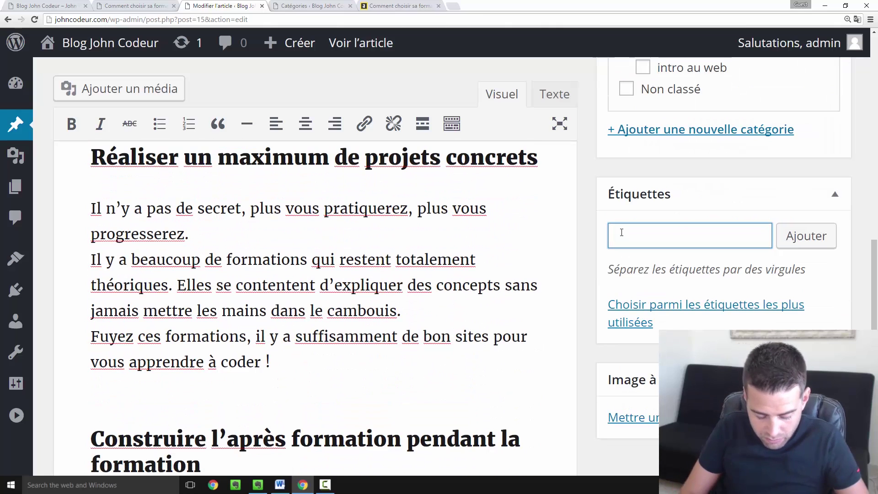
text(format)
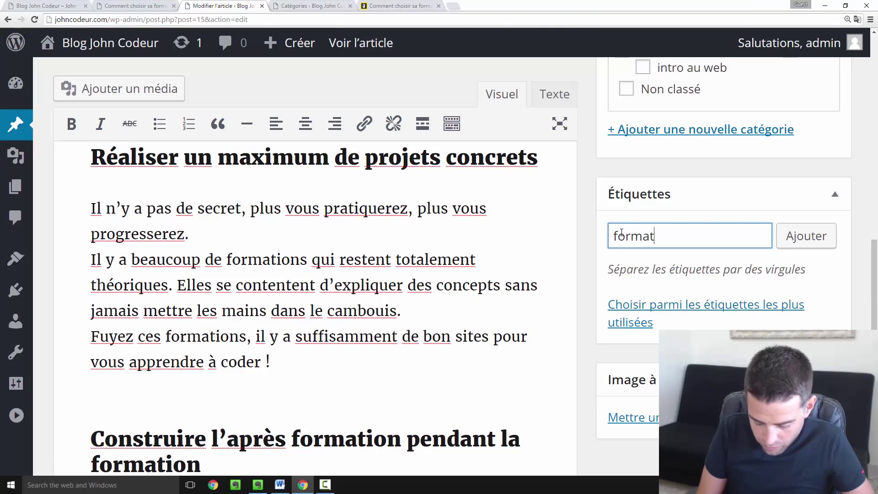
text(ion onli)
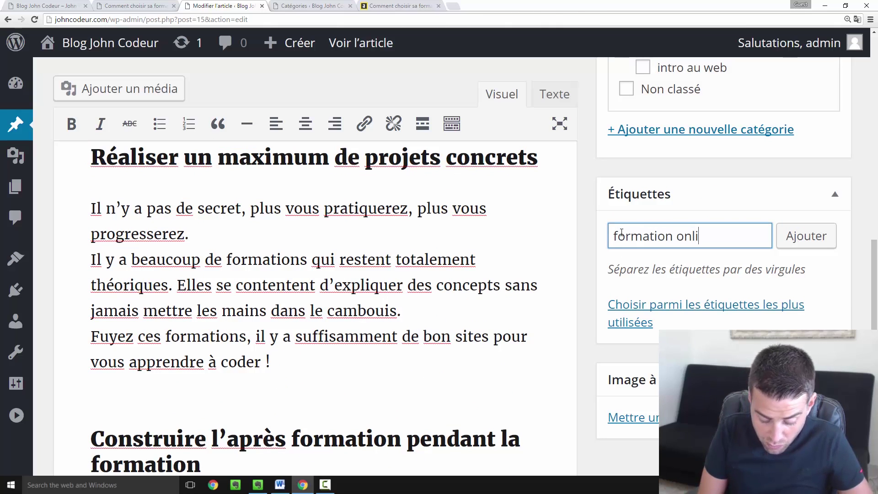
text(ne)
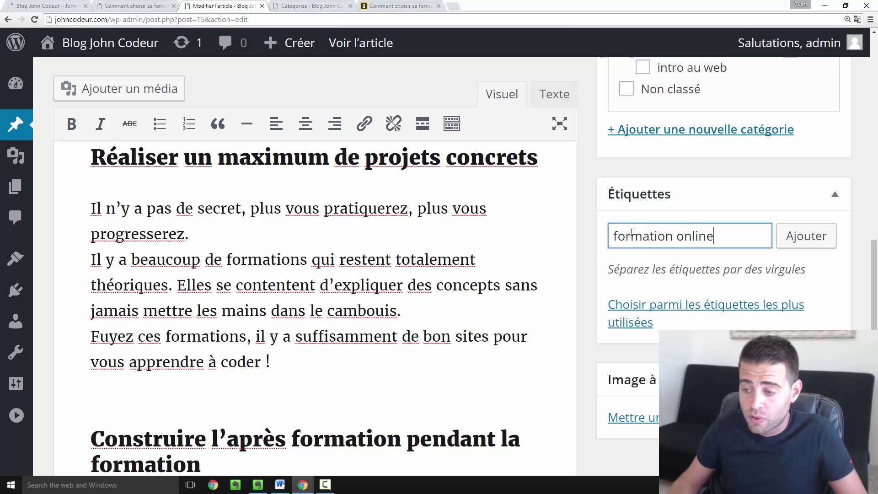
click(806, 236)
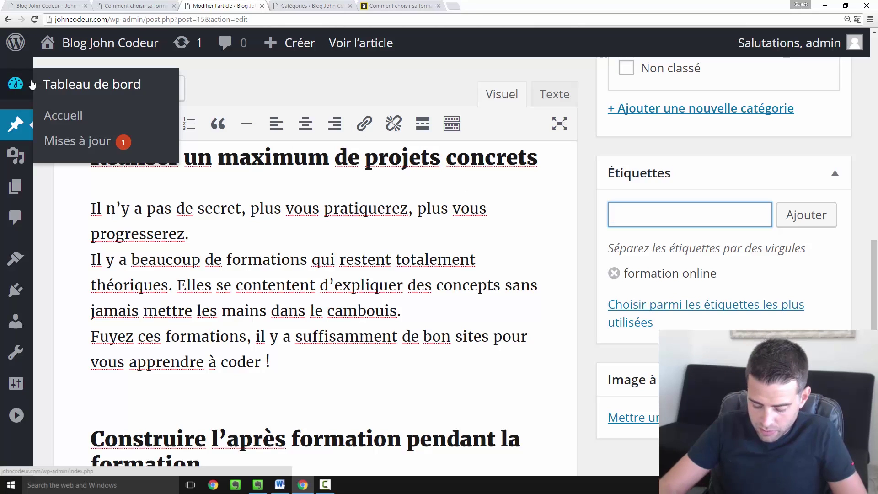
Step: Update the article with its new tag and return to the list of all articles
key(ctrl+minus)
key(ctrl+minus)
key(ctrl+minus)
key(ctrl+minus)
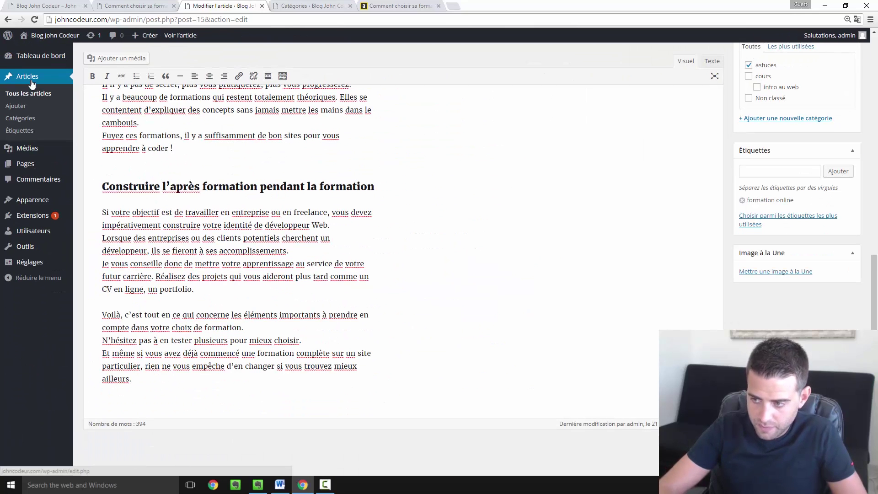
scroll(796, 114, up, 10)
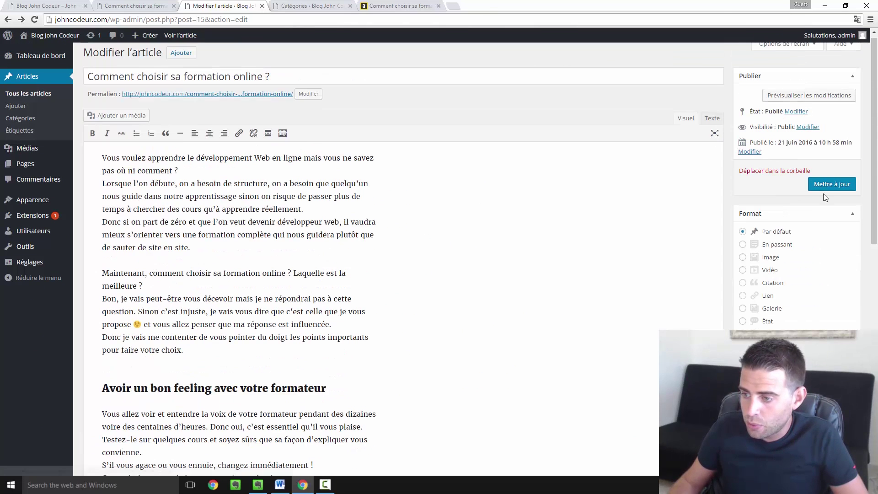
click(830, 186)
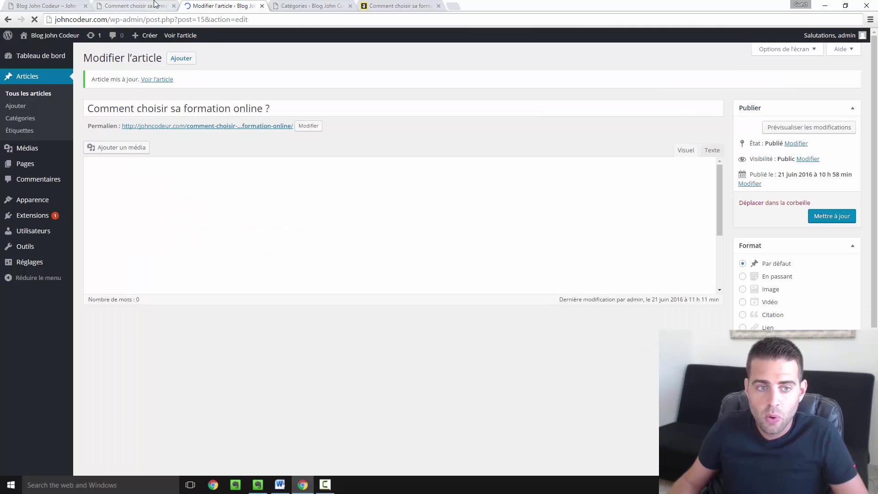
click(155, 4)
click(246, 5)
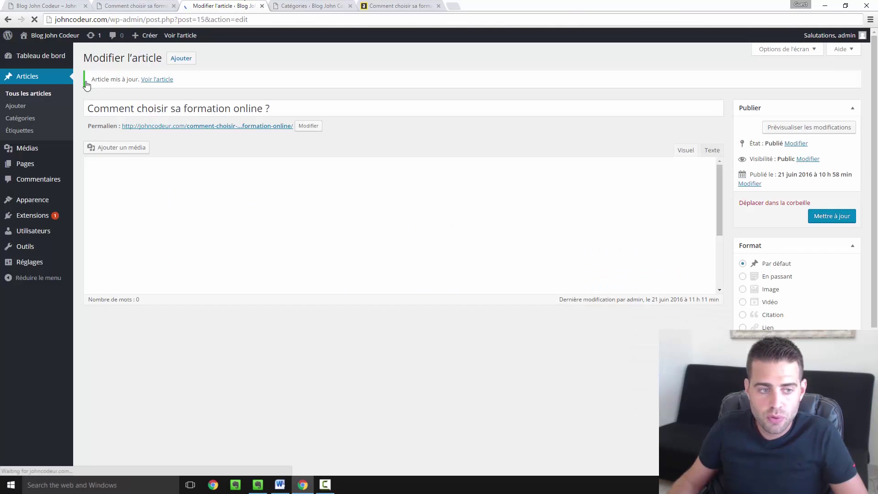
click(38, 93)
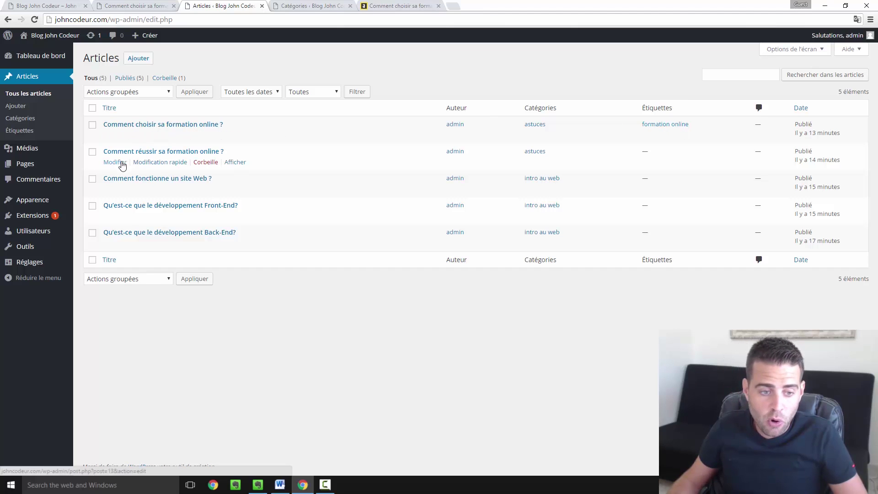
Step: Quick-edit "Comment réussir sa formation online ?", giving it the tag "formation online", and update it
click(186, 163)
click(621, 169)
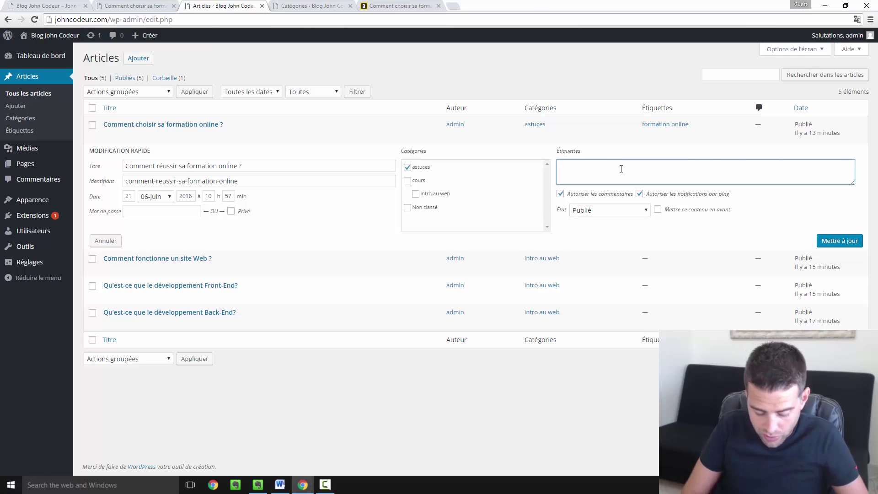
text(formation)
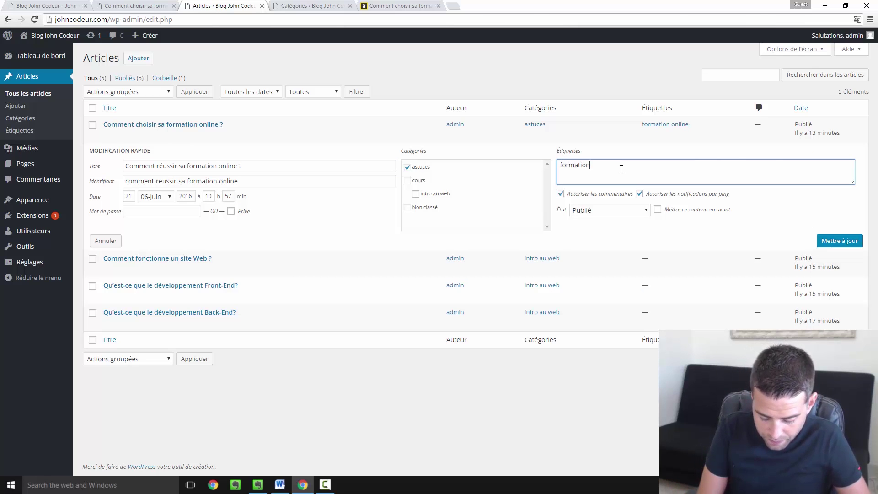
text( online)
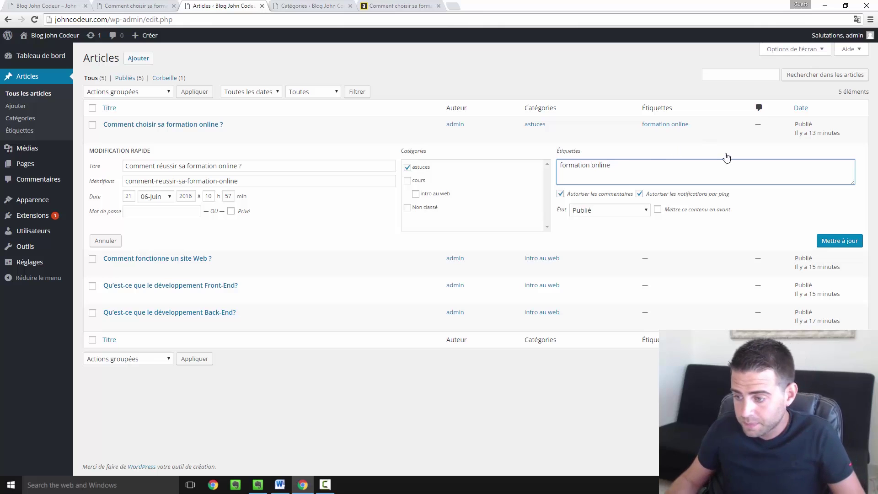
click(829, 242)
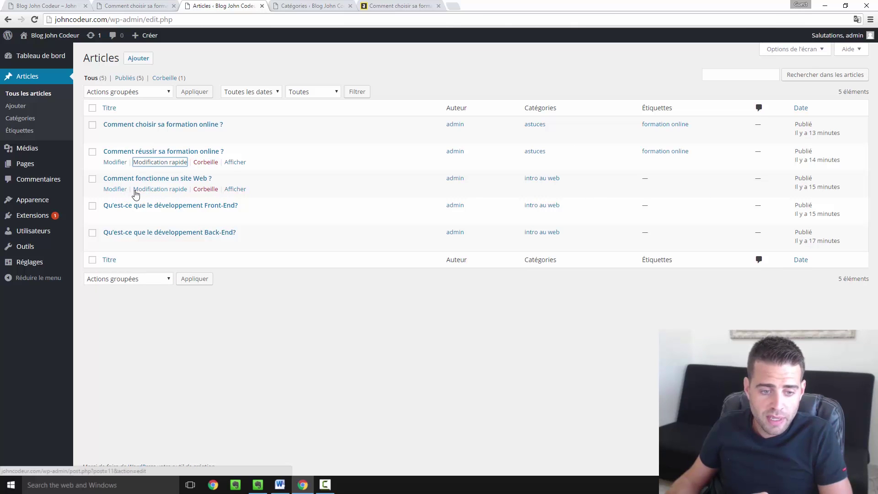
Step: Quick-edit "Comment fonctionne un site Web ?", giving it the tags "site web" and "bases du web", and update it
click(138, 189)
click(661, 196)
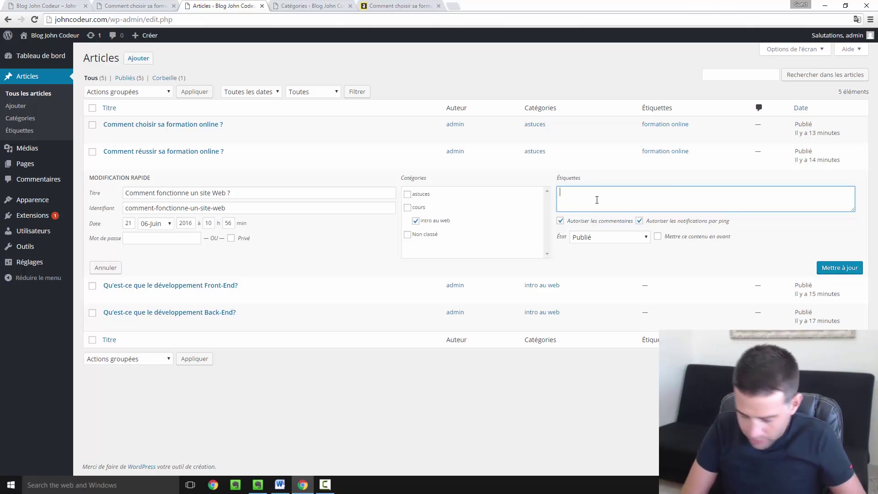
text(site web,)
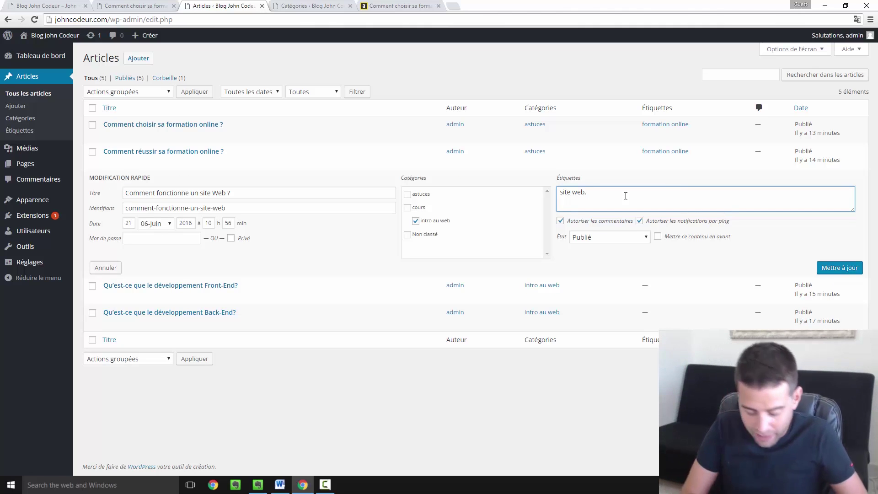
text(ases du web)
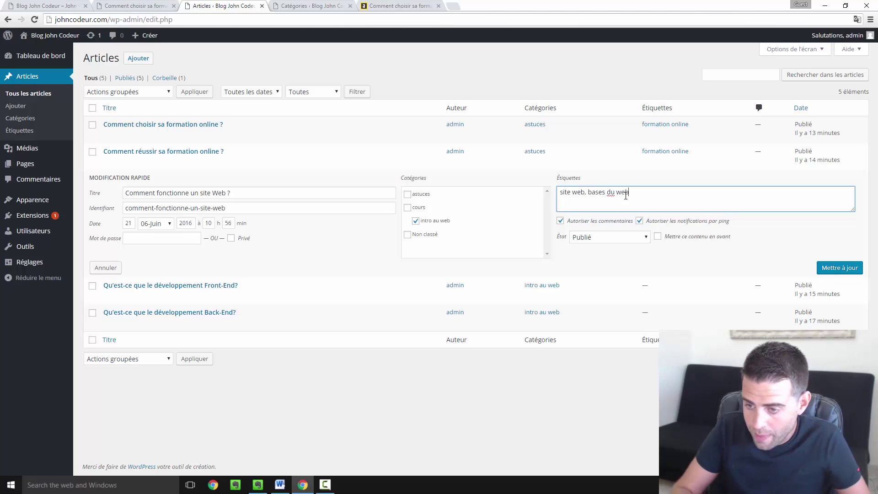
click(841, 267)
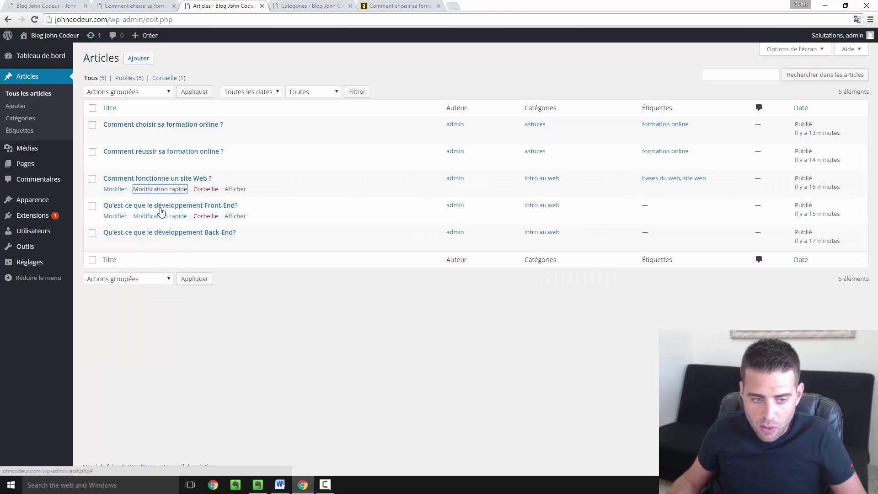
Step: Quick-edit "Qu'est-ce que le développement Front-End?", giving it the tags "front-end" and "bases du web", and update it
click(138, 217)
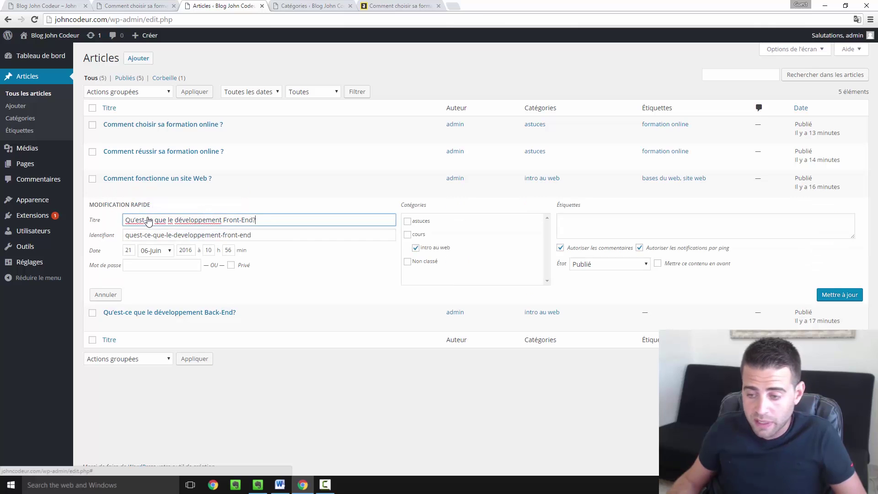
click(582, 226)
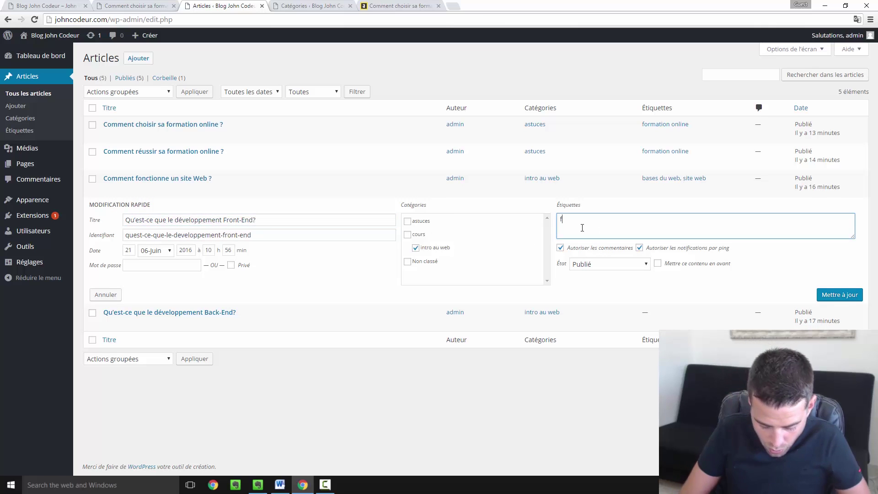
text(front-en)
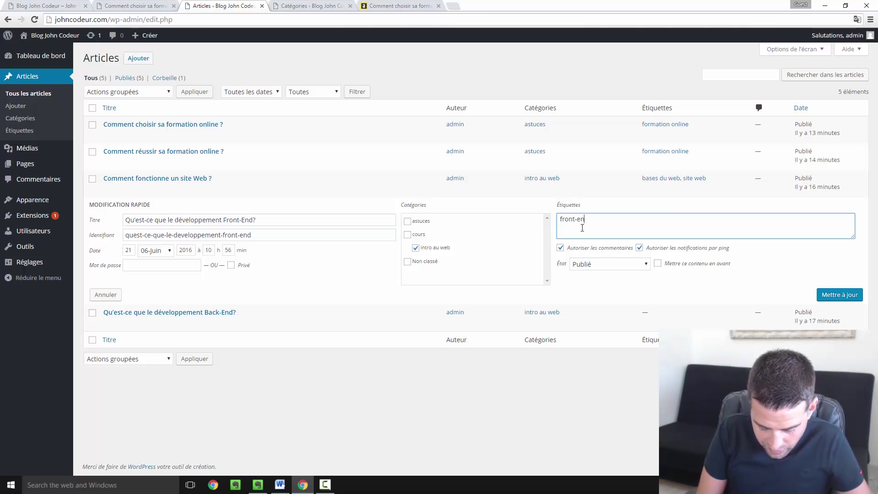
text(d, )
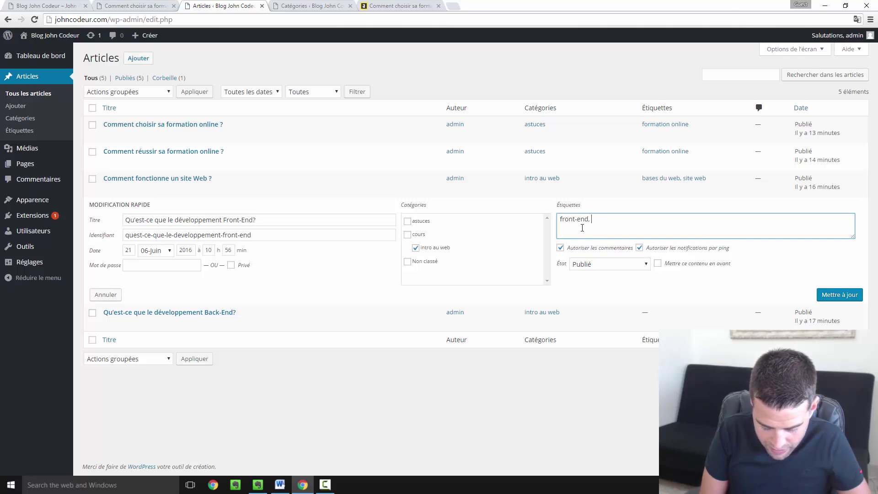
text(bases du web)
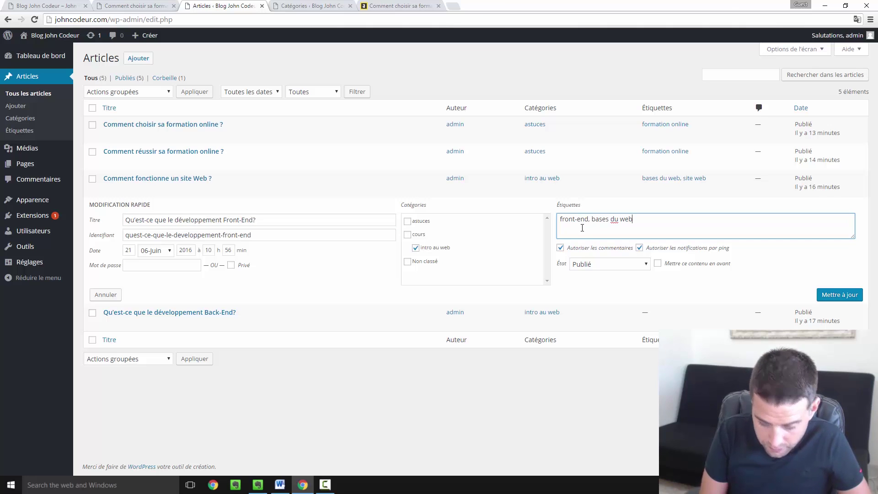
click(822, 297)
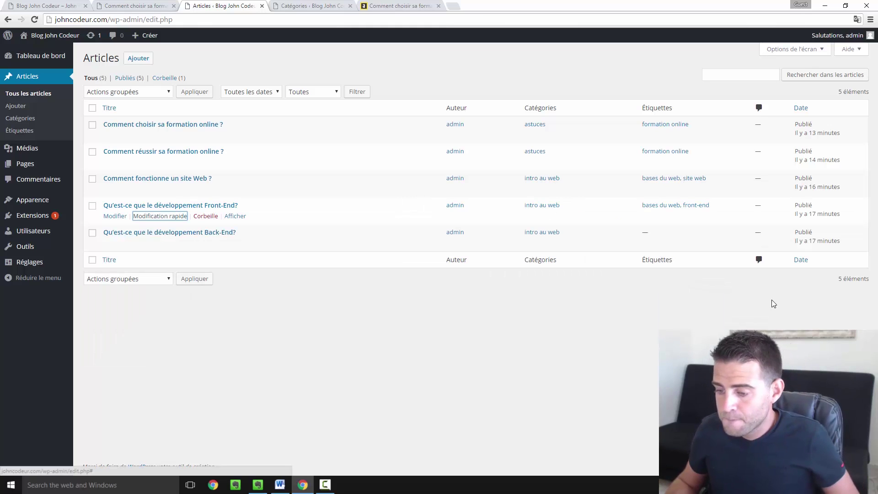
Step: Open "Qu'est-ce que le développement Back-End?" in the full editor and resize the browser window to a tall half-screen showing the tag box
click(110, 243)
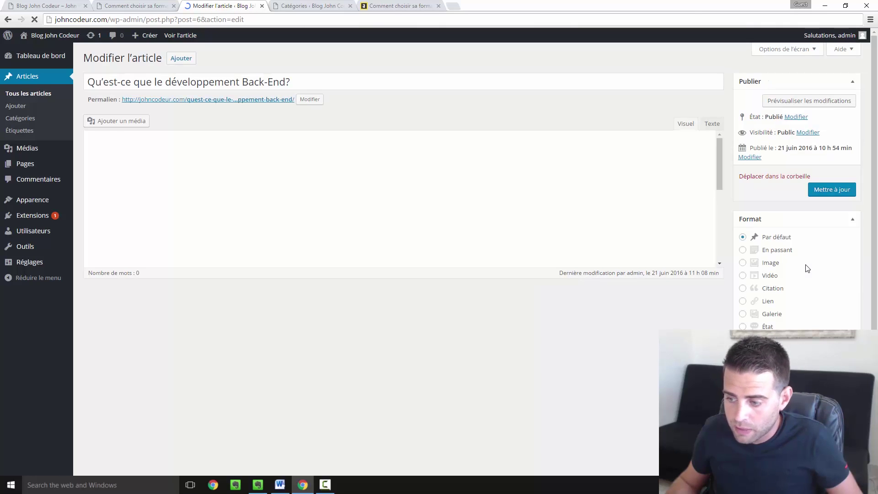
scroll(786, 279, down, 5)
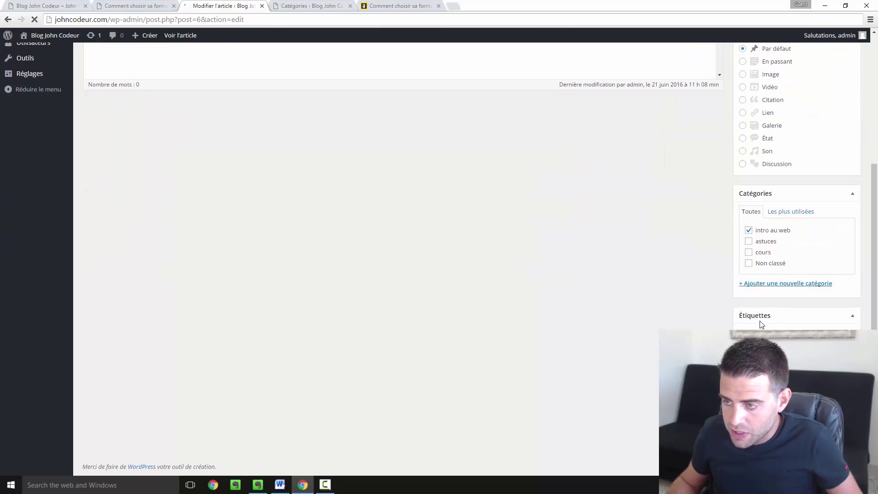
drag(781, 4, 339, 46)
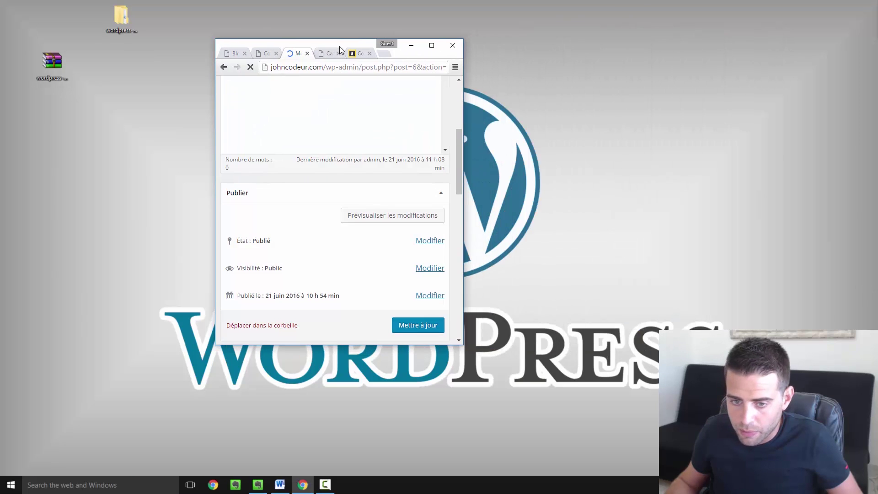
drag(213, 142, 4, 130)
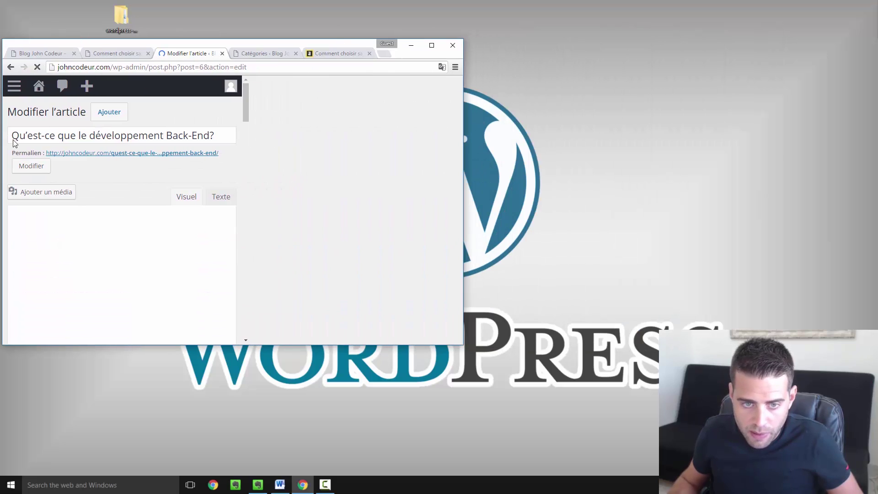
scroll(411, 274, down, 3)
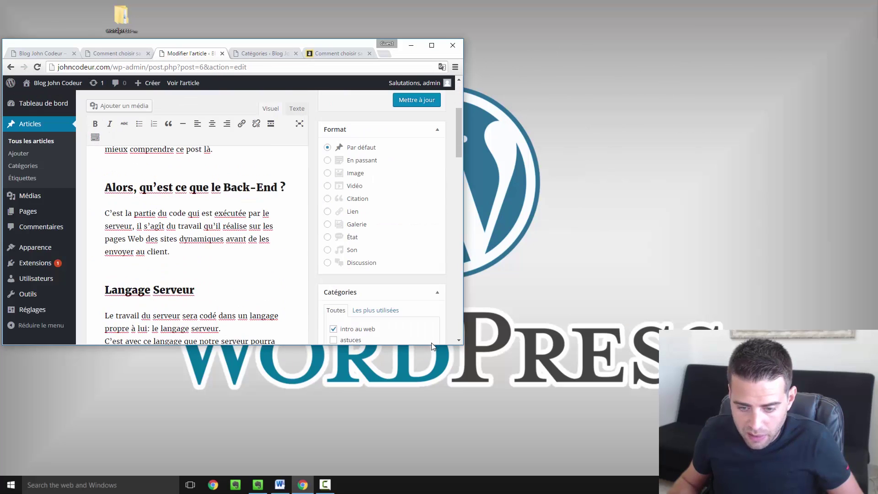
drag(431, 345, 444, 477)
drag(358, 41, 357, 2)
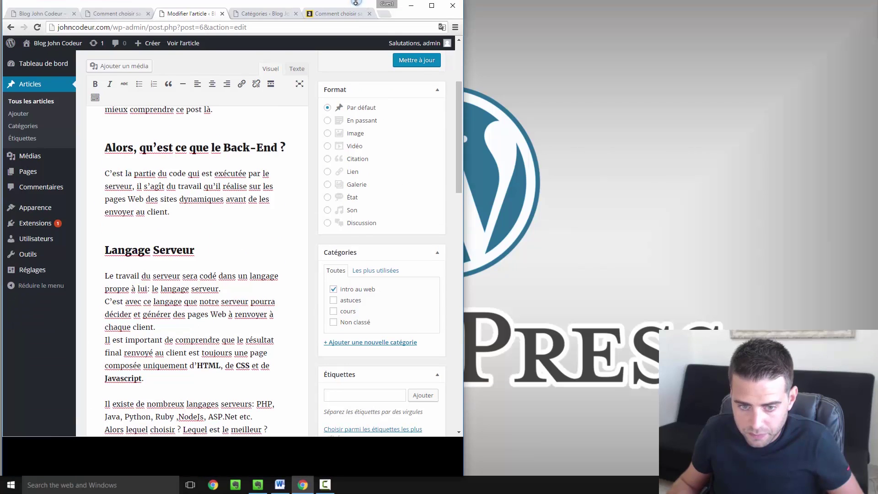
Step: Enter the tags "back-end" and "bases du web" for the article on Back-End development
click(375, 396)
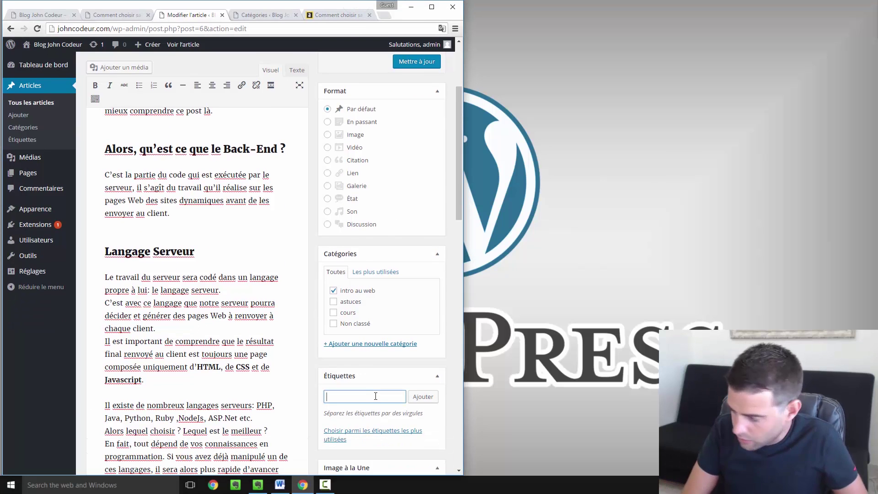
text(back-end)
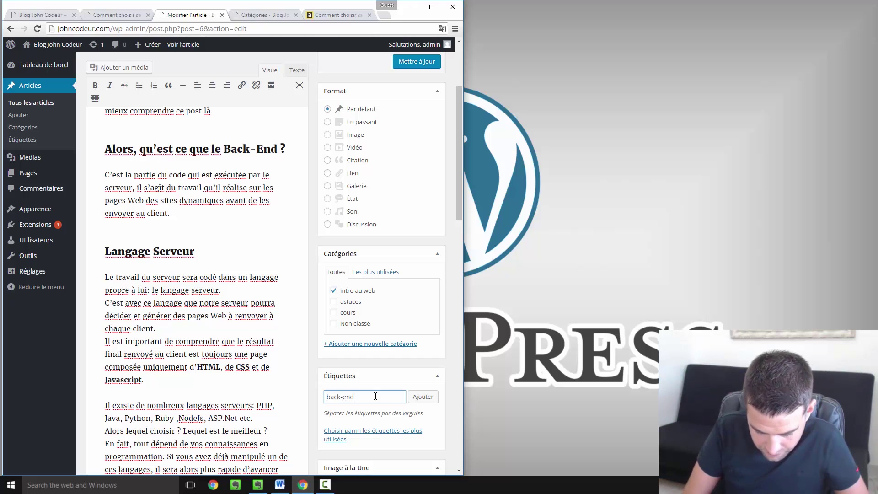
click(418, 397)
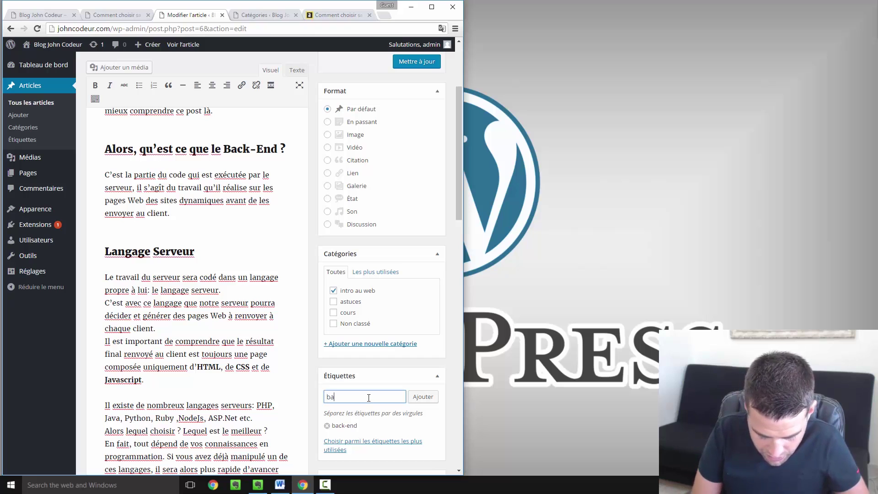
text(bases du web)
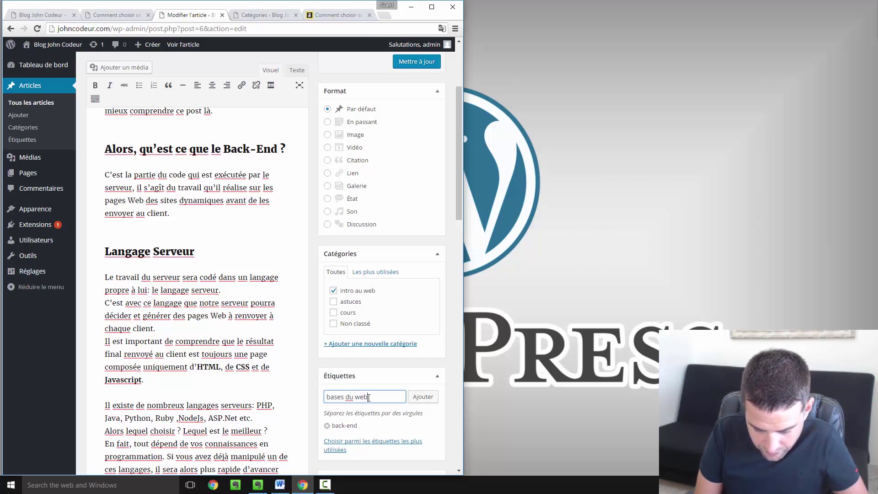
Step: Update the Back-End article and maximise the browser window
scroll(389, 176, up, 3)
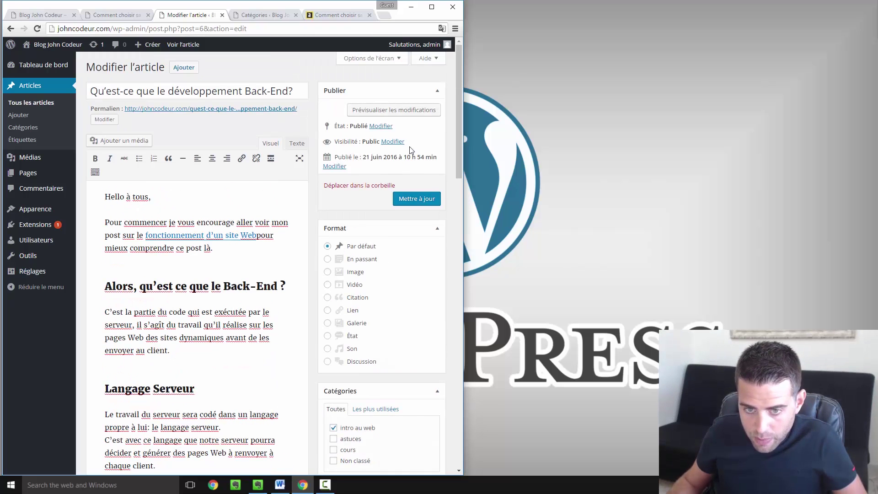
click(420, 199)
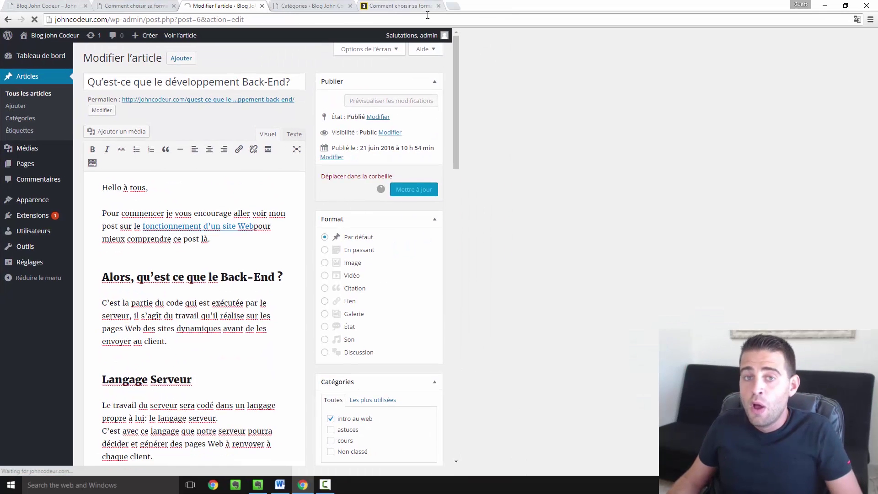
click(431, 7)
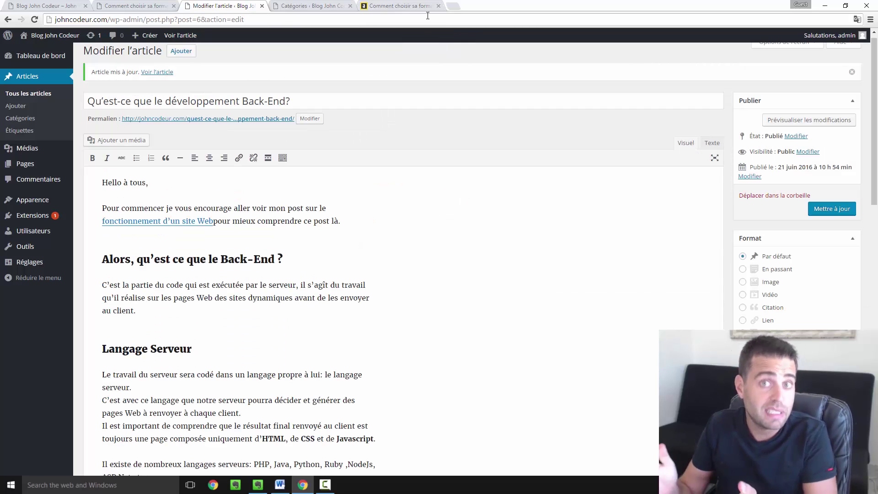
Step: Reload the blog's home page to check the articles' categories and tags, and open the "intro au web" category archive
click(114, 6)
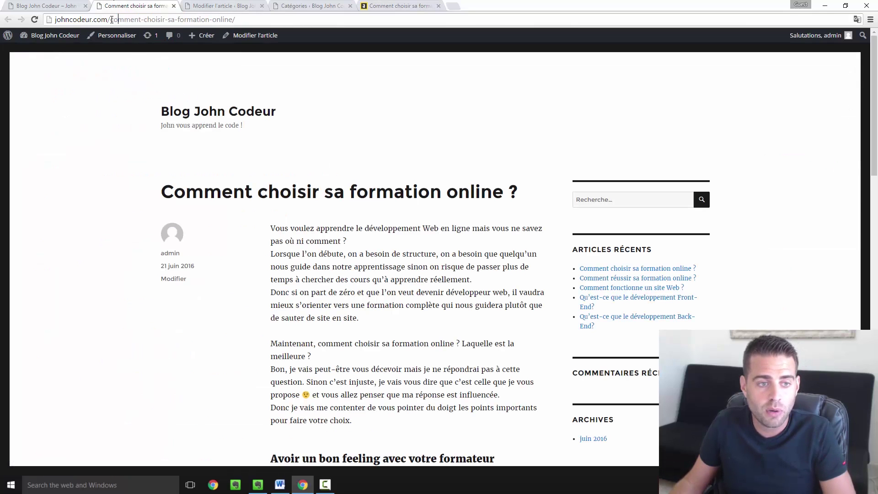
click(44, 6)
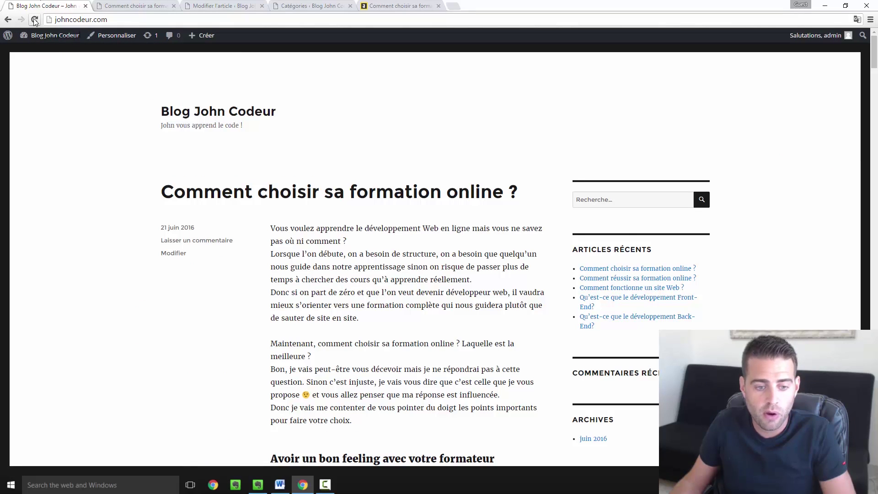
click(34, 20)
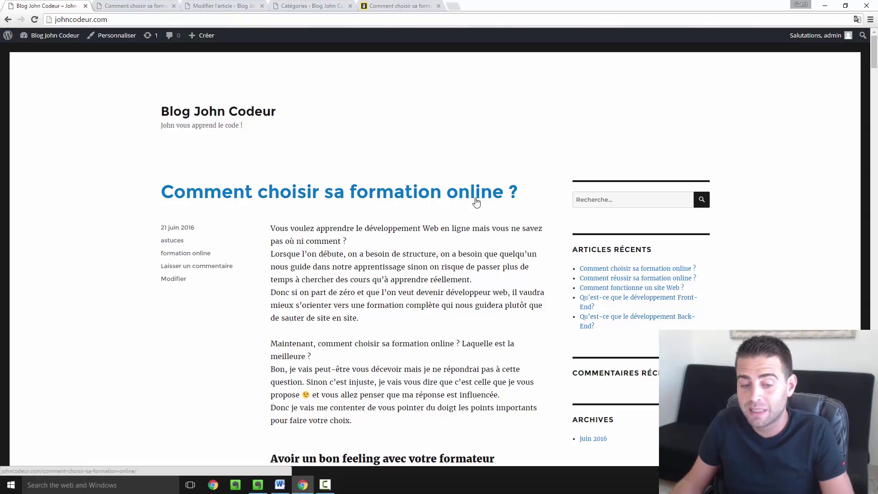
scroll(183, 281, down, 15)
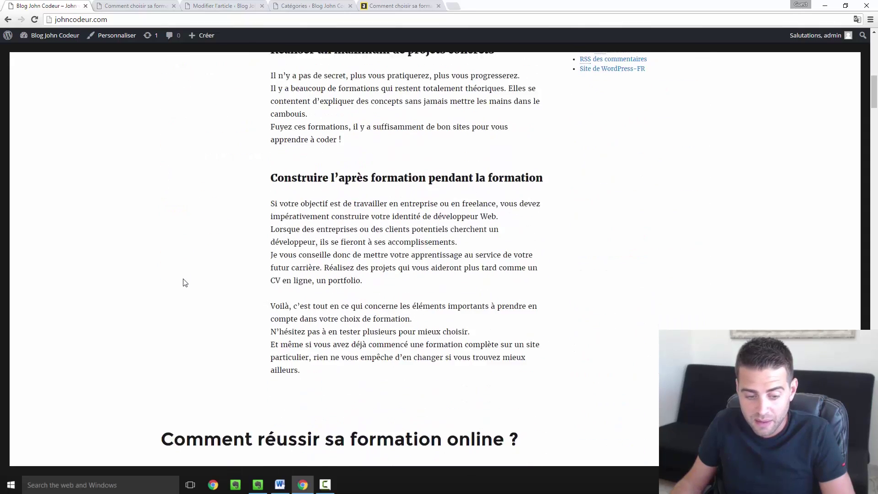
scroll(167, 344, down, 20)
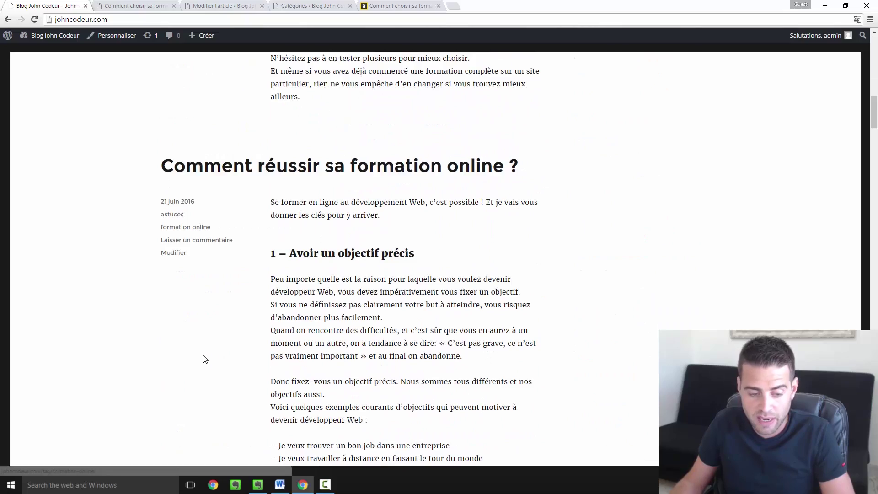
scroll(208, 355, down, 15)
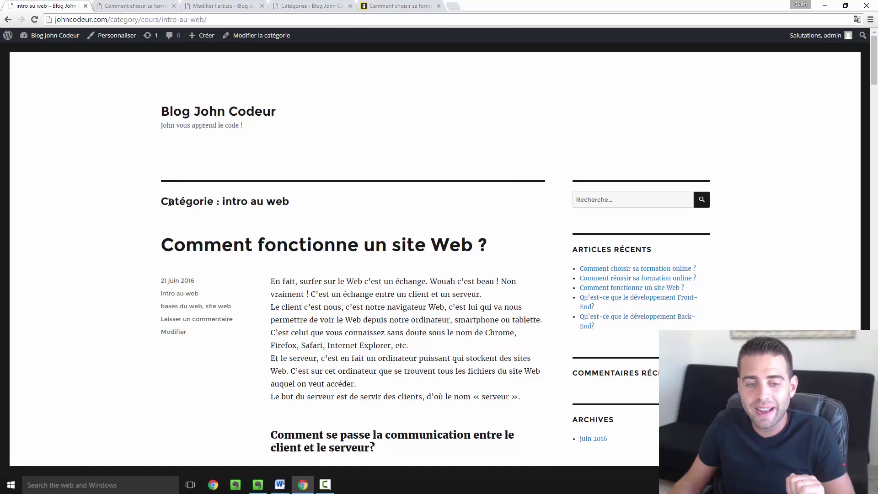
Step: Examine the "intro au web" archive's heading, the category part of its URL and the articles it lists
drag(169, 203, 300, 203)
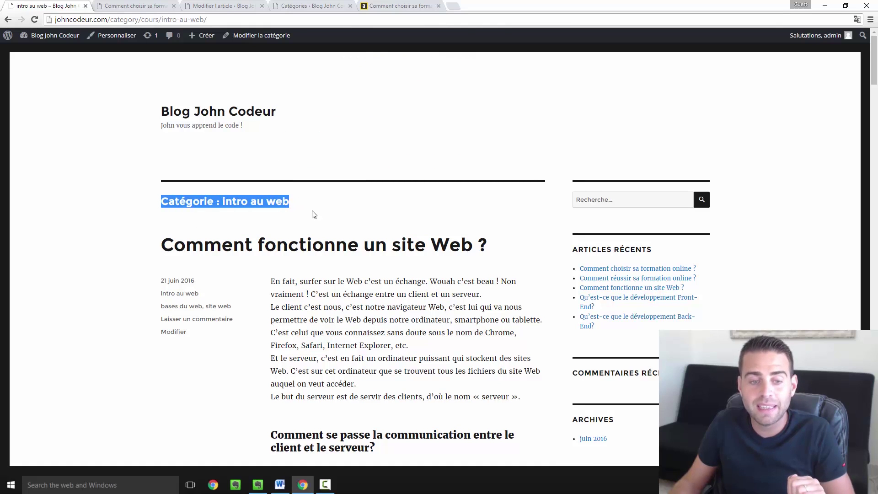
click(315, 215)
drag(114, 20, 144, 19)
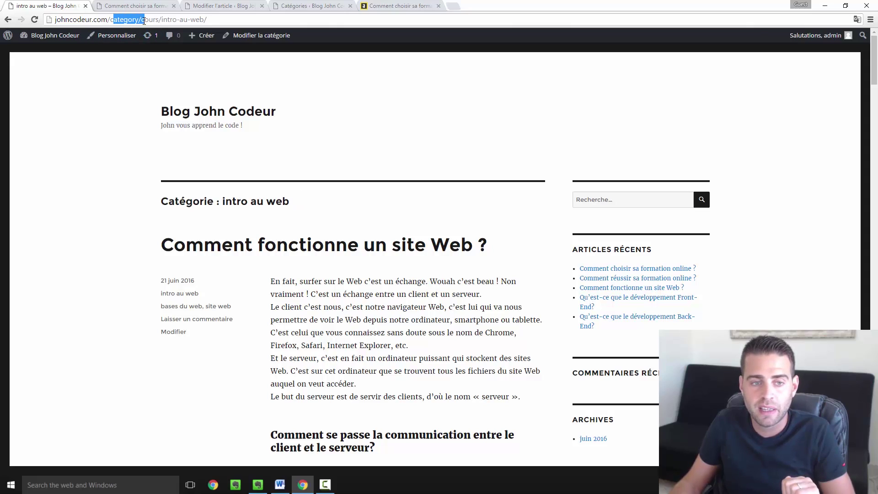
scroll(352, 231, down, 4)
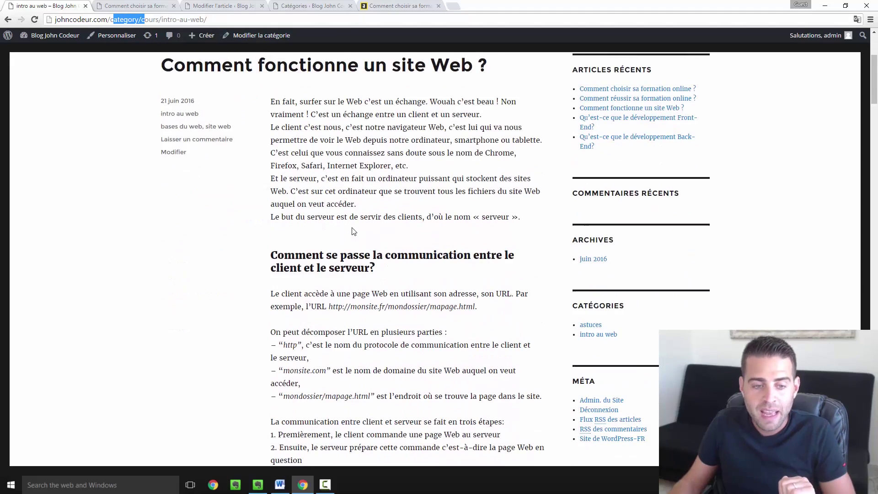
scroll(353, 229, down, 5)
scroll(320, 205, up, 8)
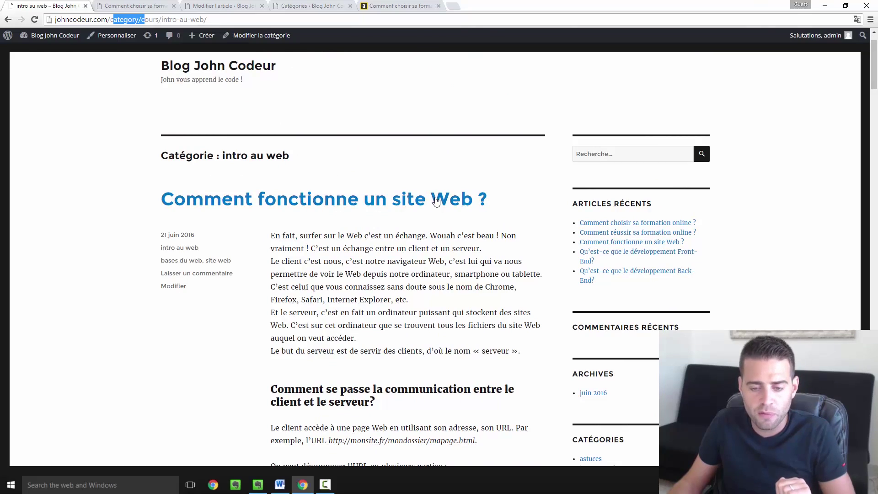
scroll(436, 206, down, 1)
scroll(437, 229, down, 20)
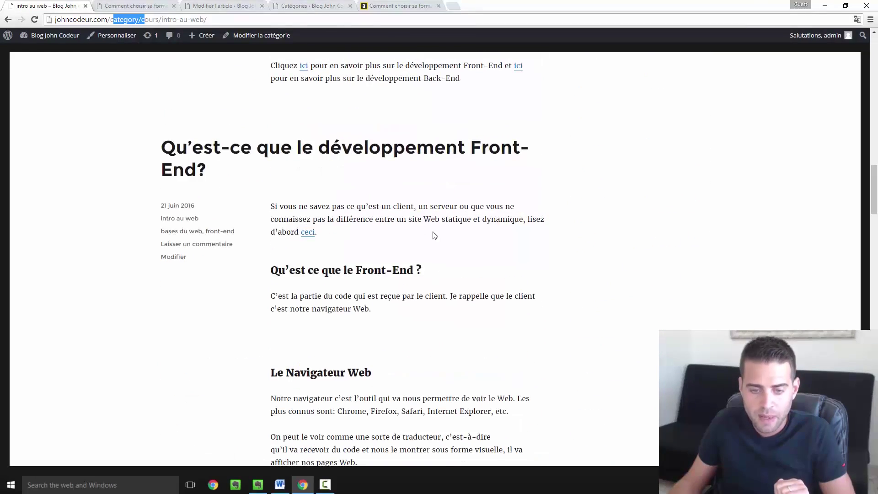
scroll(481, 181, down, 20)
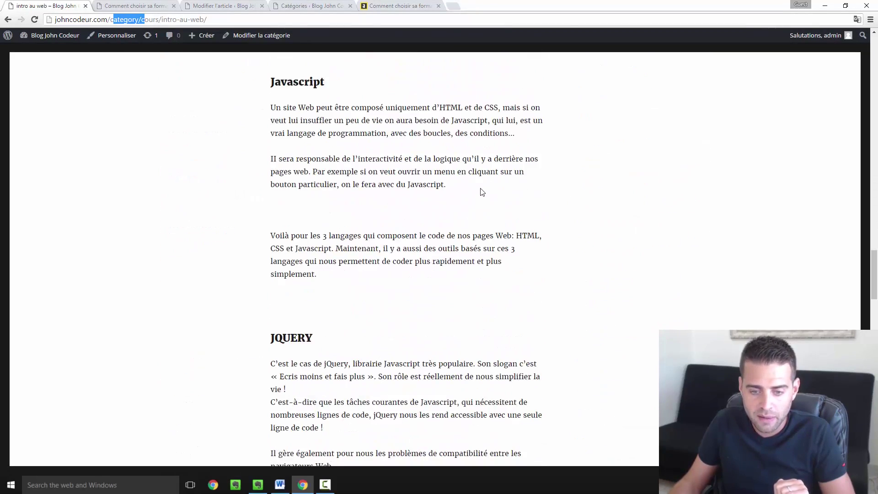
scroll(481, 192, down, 3)
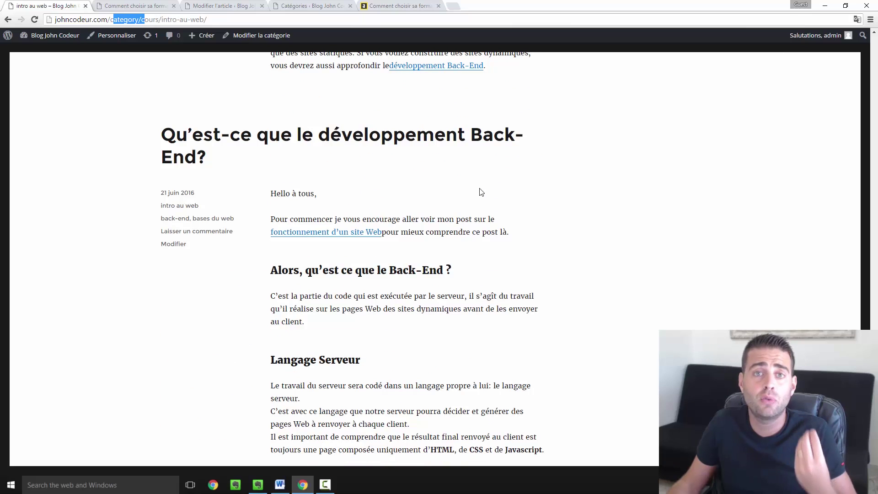
Step: Open the "back-end" tag archive from the Back-End article and look through its contents
click(120, 20)
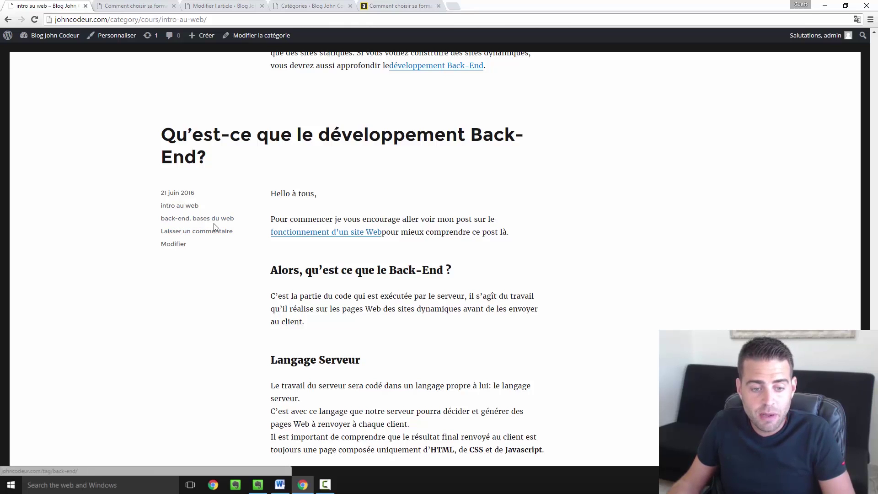
click(177, 222)
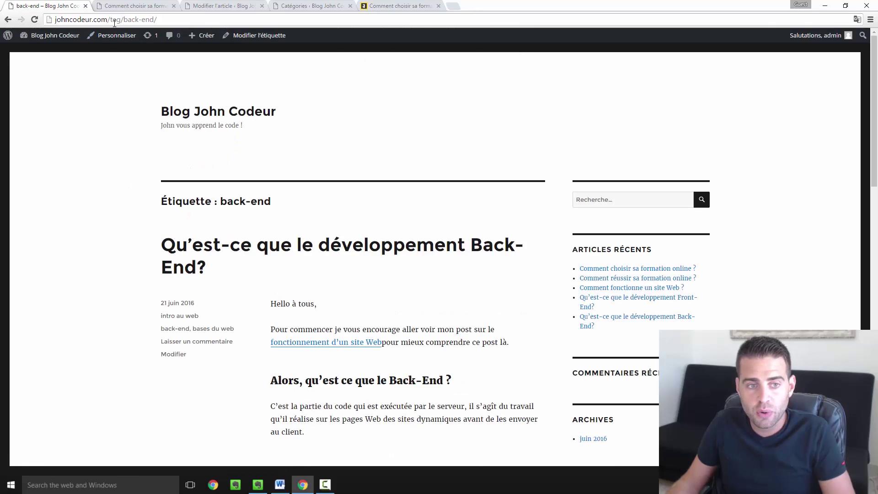
scroll(284, 204, down, 4)
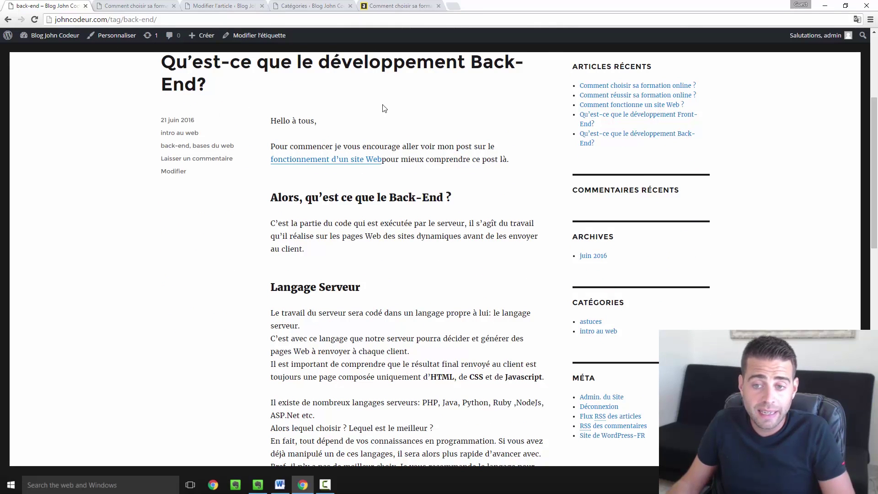
Step: Check the "back-end" tag archive down to the page footer and return to the Back-End article's tags
scroll(389, 119, down, 15)
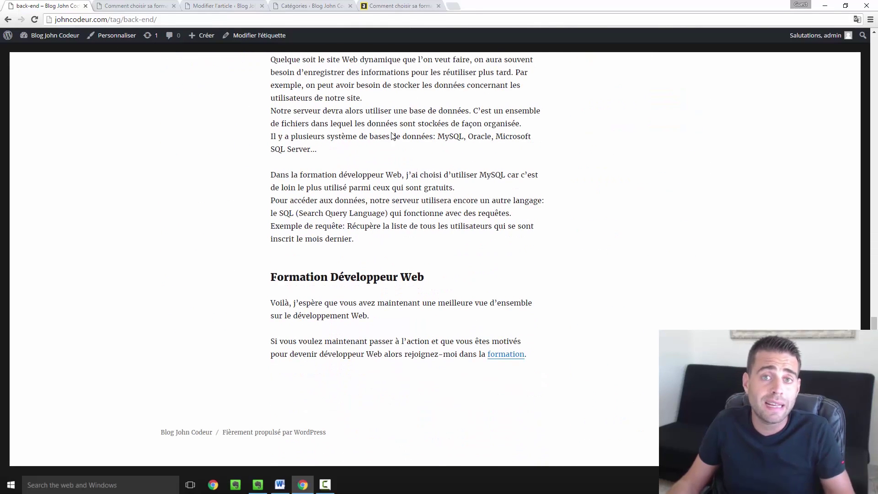
scroll(392, 130, up, 12)
scroll(392, 136, up, 3)
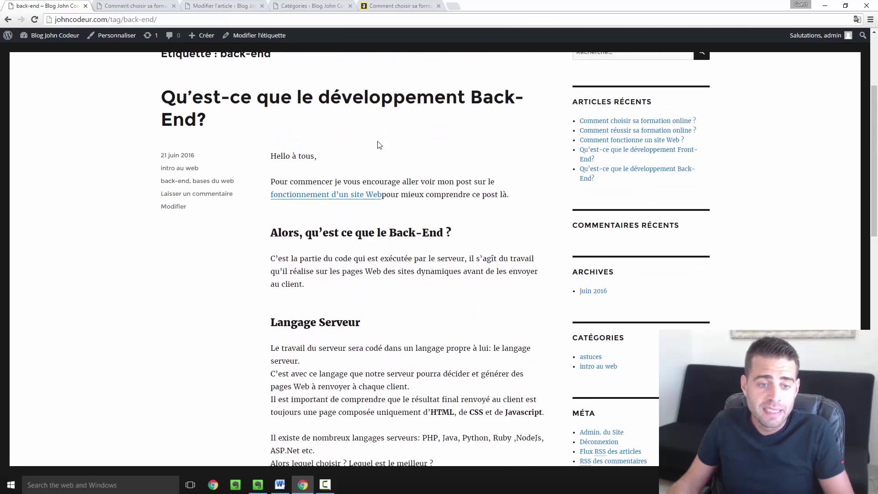
Step: Open the "bases du web" tag archive from the Back-End article and look through all the articles it lists
click(214, 185)
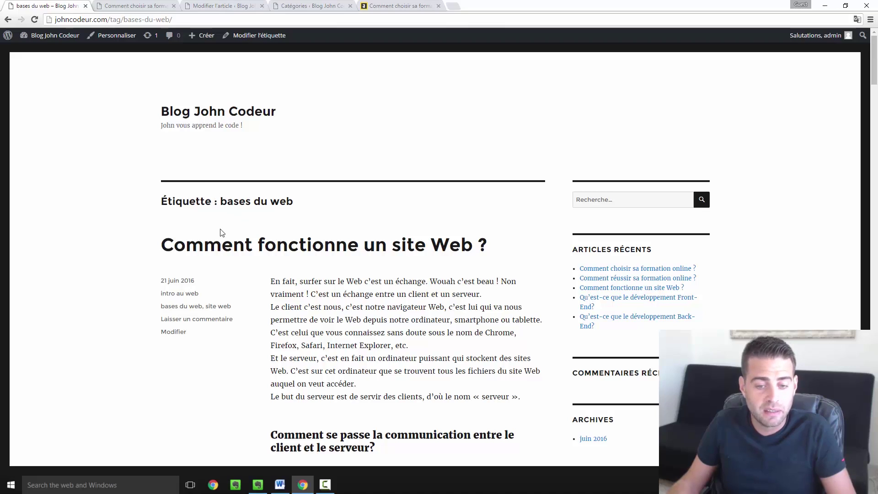
scroll(320, 188, down, 15)
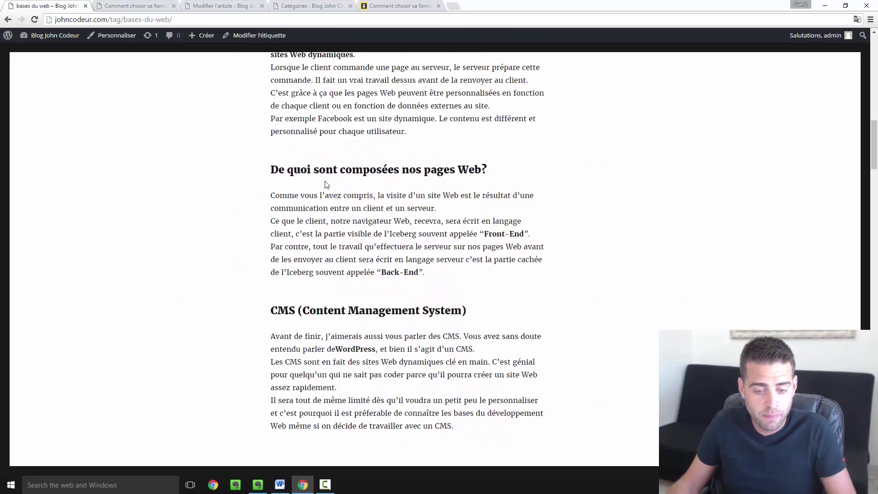
scroll(326, 184, down, 12)
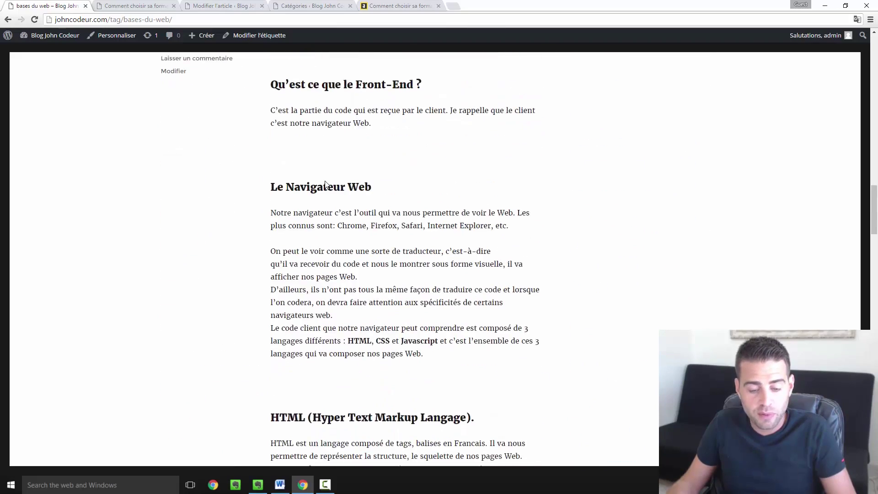
scroll(326, 185, down, 15)
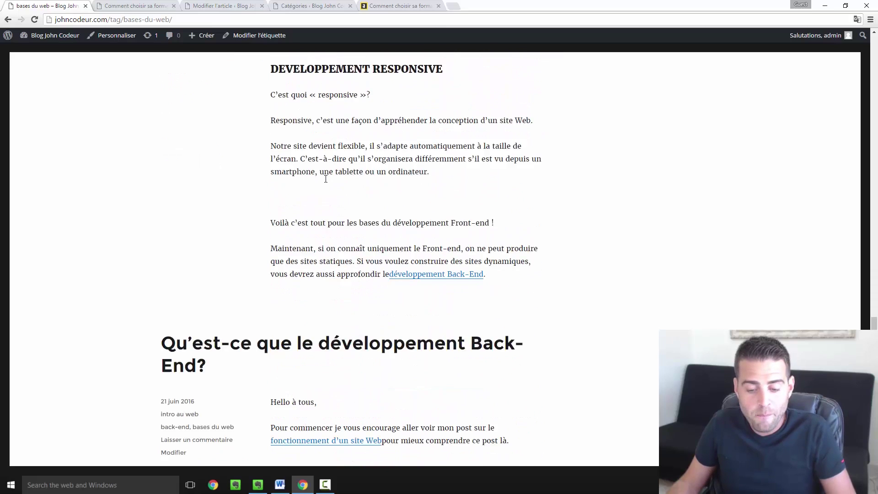
scroll(326, 179, down, 5)
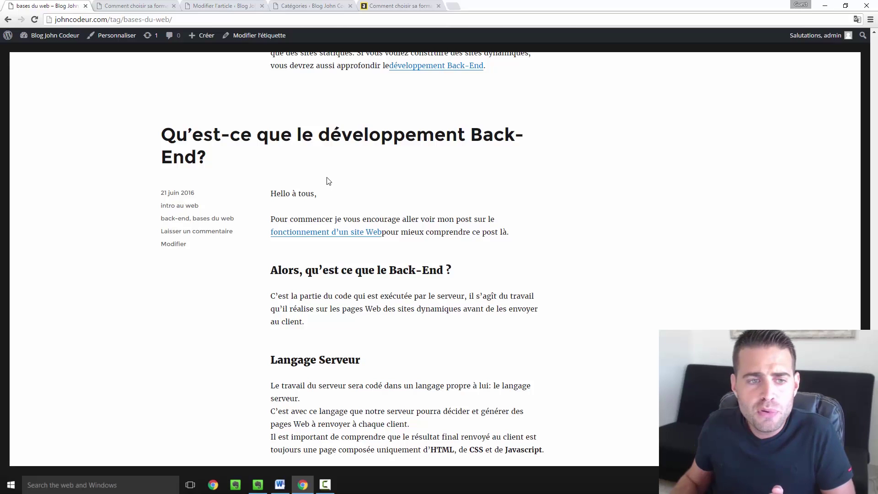
click(231, 6)
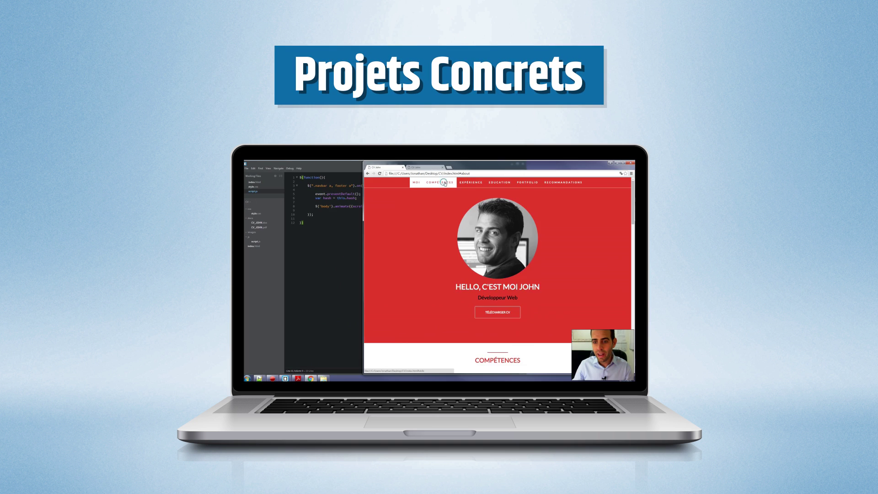
click(444, 183)
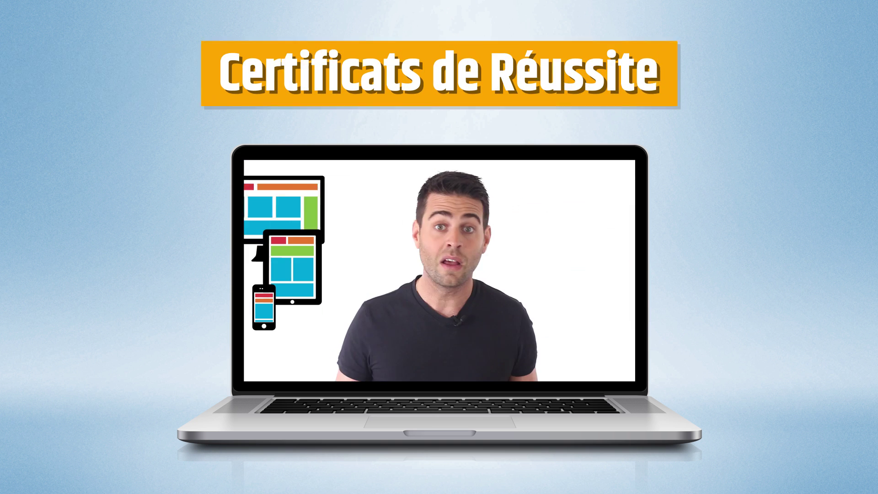